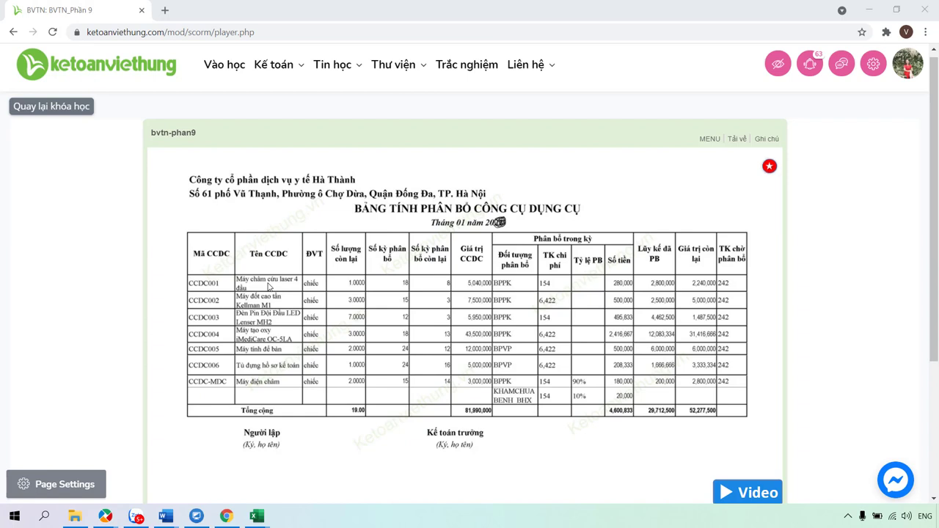
Step: Download the CCDC - T1 attachment from the bvtn-phan9 lesson and open it as a spreadsheet
{"action": "left_click", "coordinate": [737, 138]}
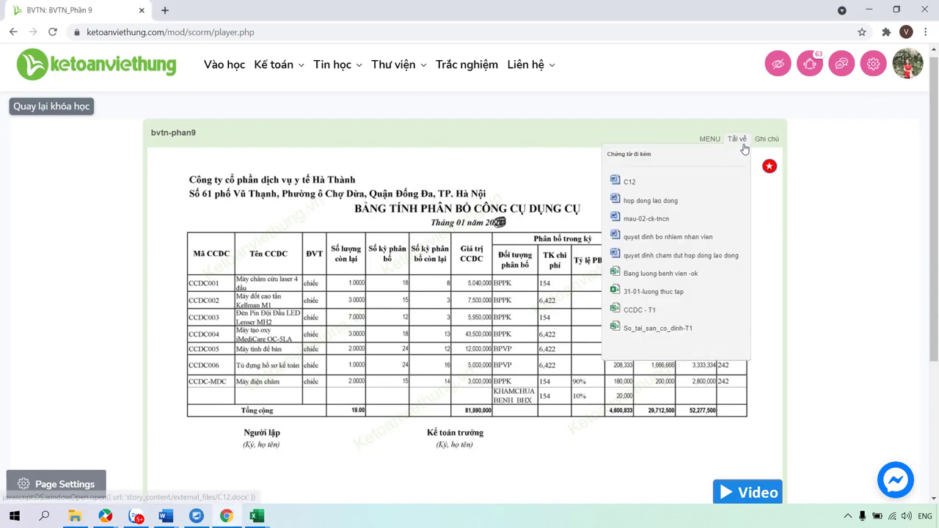
{"action": "left_click", "coordinate": [645, 311]}
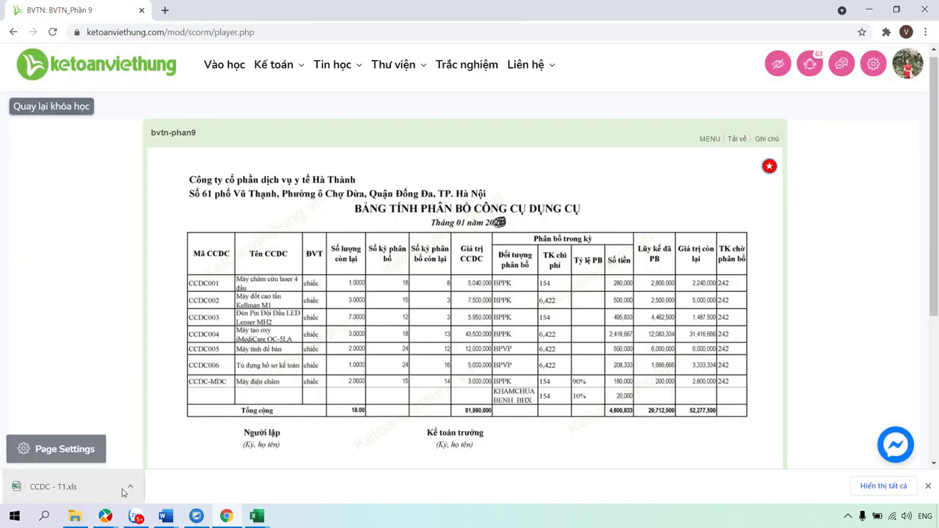
{"action": "left_click", "coordinate": [130, 486]}
{"action": "left_click", "coordinate": [147, 407]}
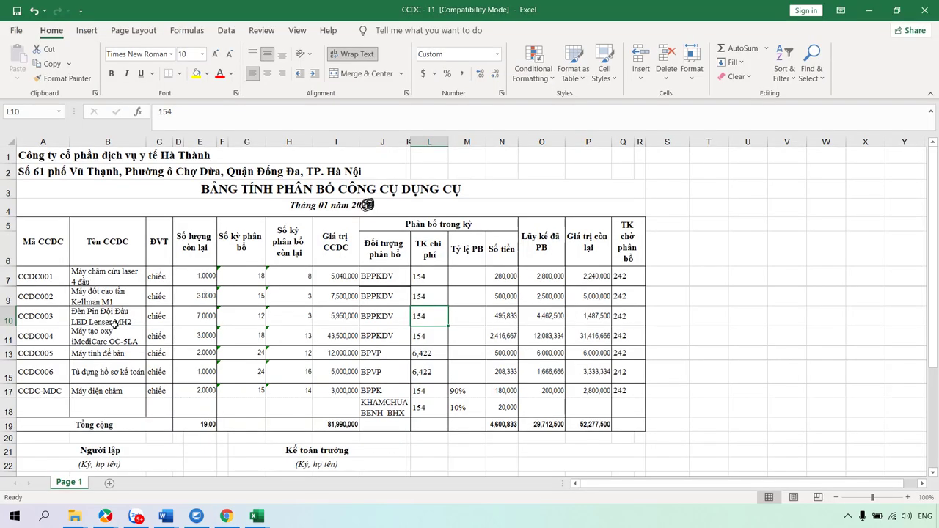
Step: Examine the allocation objects, cost accounts and allocation rates of each tool, including the split for Máy điện châm in rows 17 and 18
{"action": "left_click_drag", "start_coordinate": [420, 279], "coordinate": [426, 333]}
{"action": "left_click", "coordinate": [132, 357]}
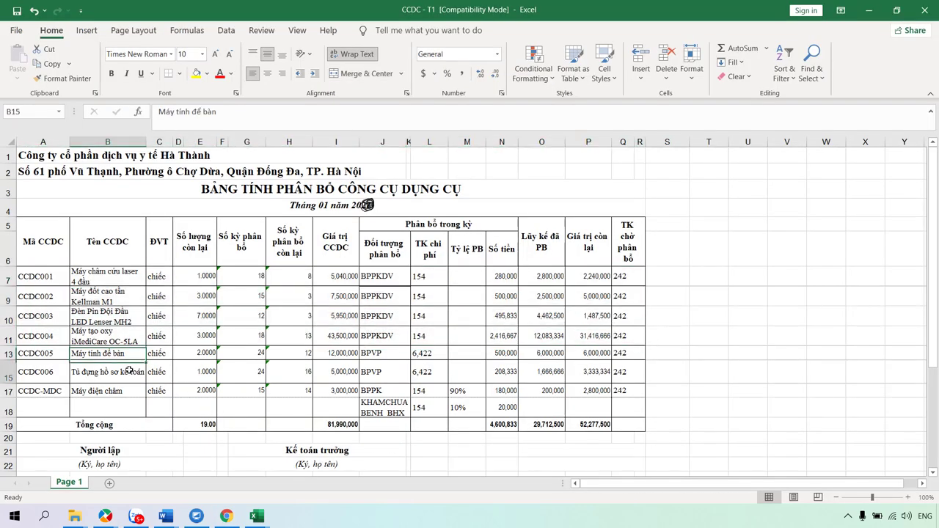
{"action": "left_click", "coordinate": [138, 368]}
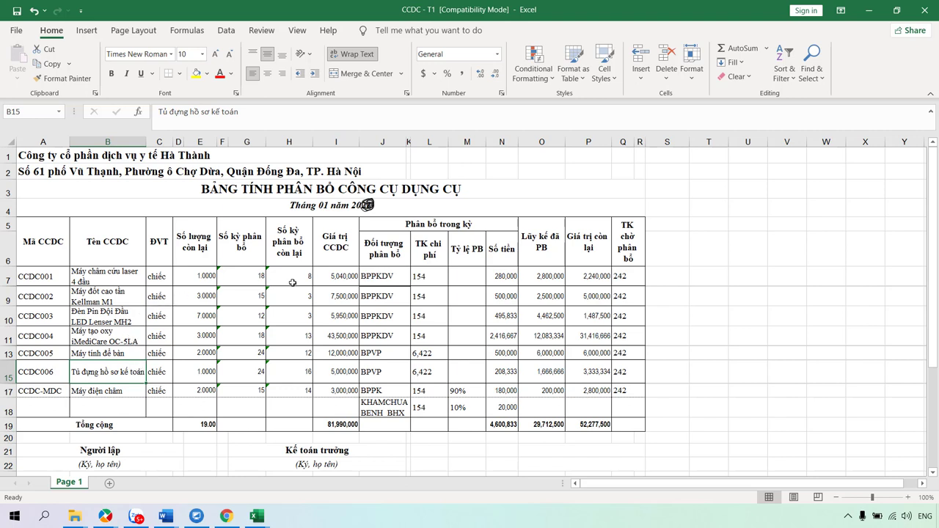
{"action": "left_click", "coordinate": [372, 283]}
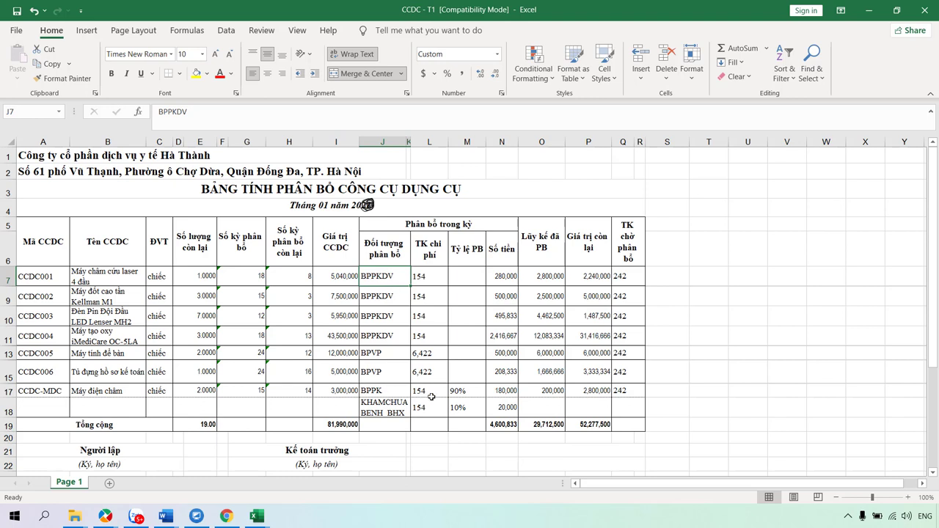
{"action": "left_click", "coordinate": [98, 391]}
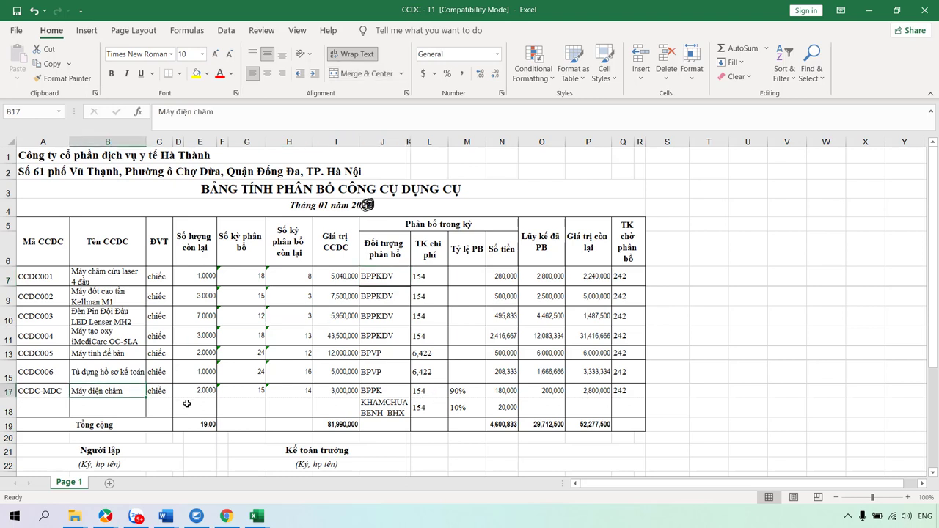
{"action": "left_click", "coordinate": [342, 395]}
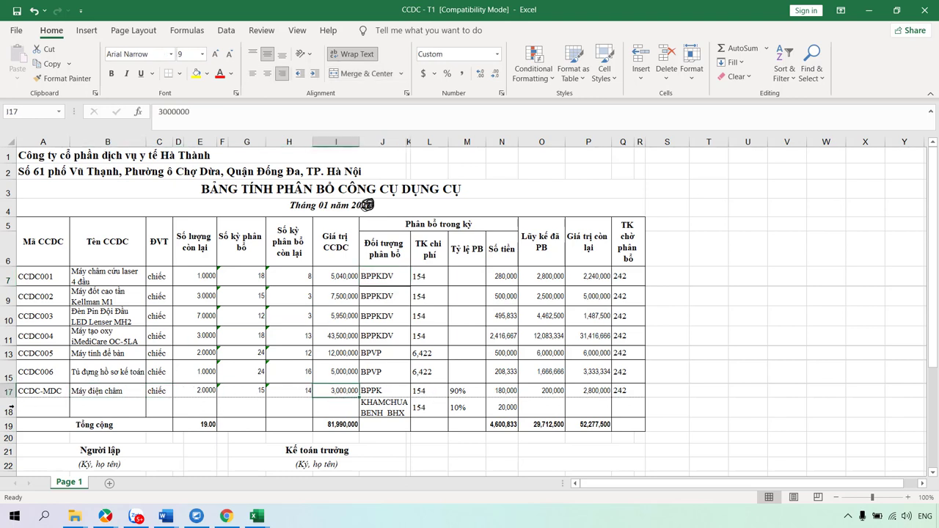
{"action": "left_click", "coordinate": [8, 391]}
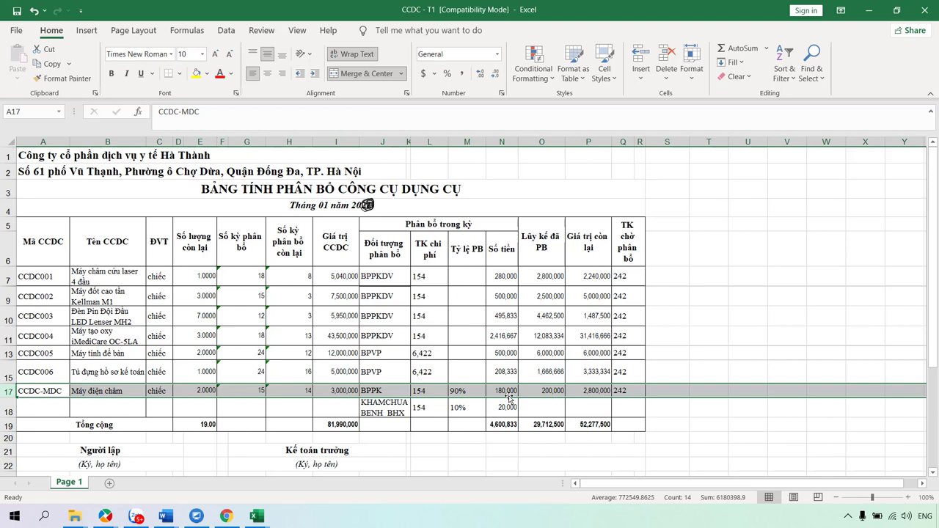
{"action": "left_click", "coordinate": [472, 407]}
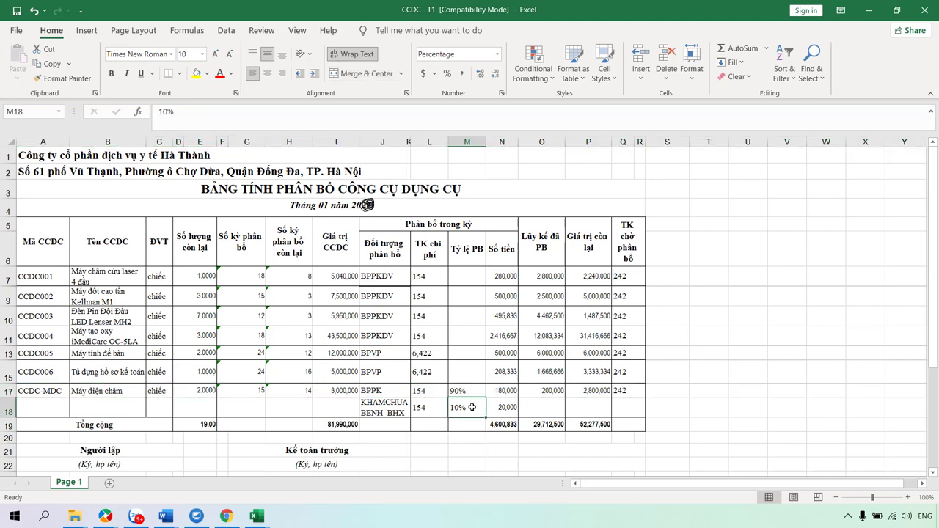
Step: Switch to MISA SME.NET and open the parameters of the Bảng tính phân bổ công cụ dụng cụ report
{"action": "left_click", "coordinate": [105, 517]}
{"action": "left_click", "coordinate": [110, 463]}
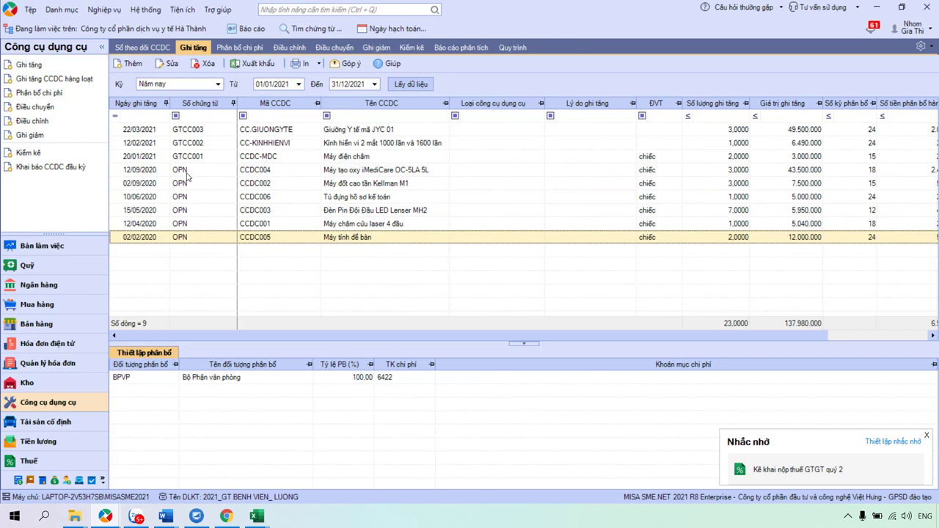
{"action": "left_click", "coordinate": [252, 34]}
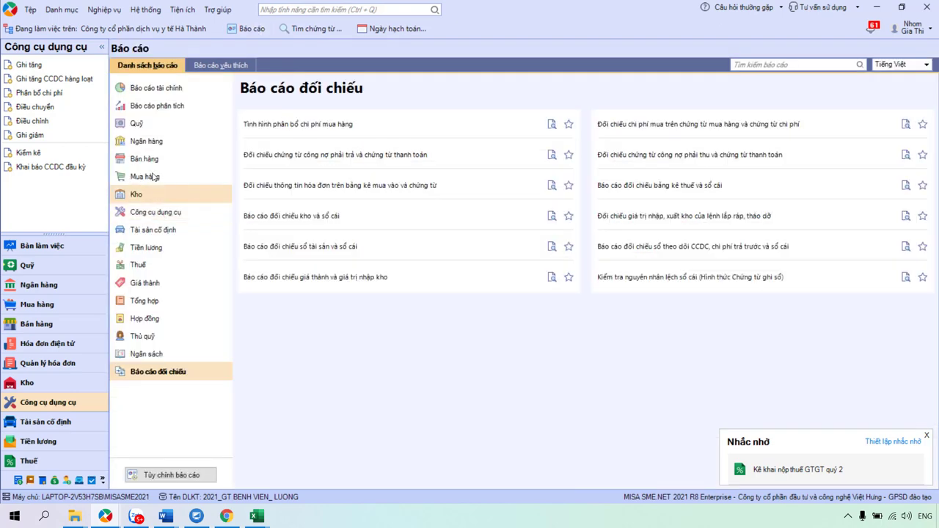
{"action": "left_click", "coordinate": [167, 213]}
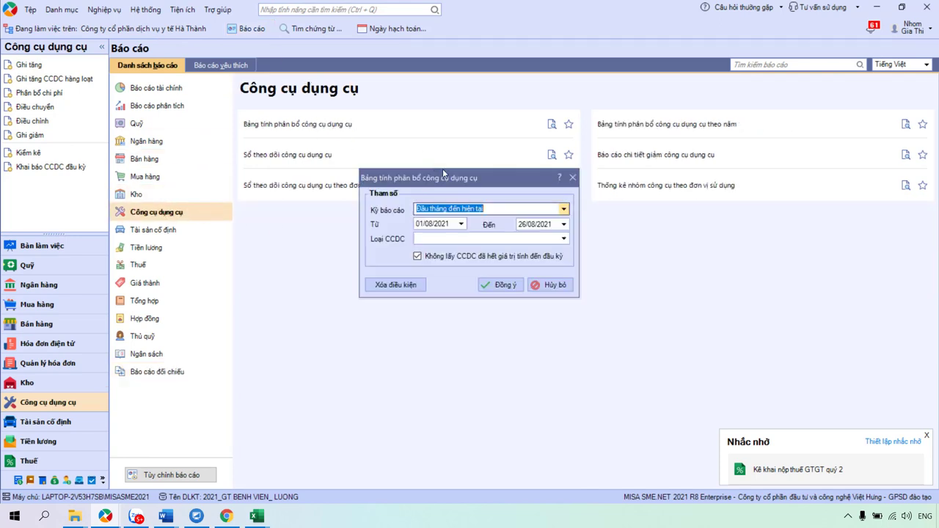
Step: Run the tool allocation report for the previous year, 01/01/2020 to 31/12/2020, review it and close it
{"action": "left_click", "coordinate": [445, 225]}
{"action": "type", "text": "01082021"}
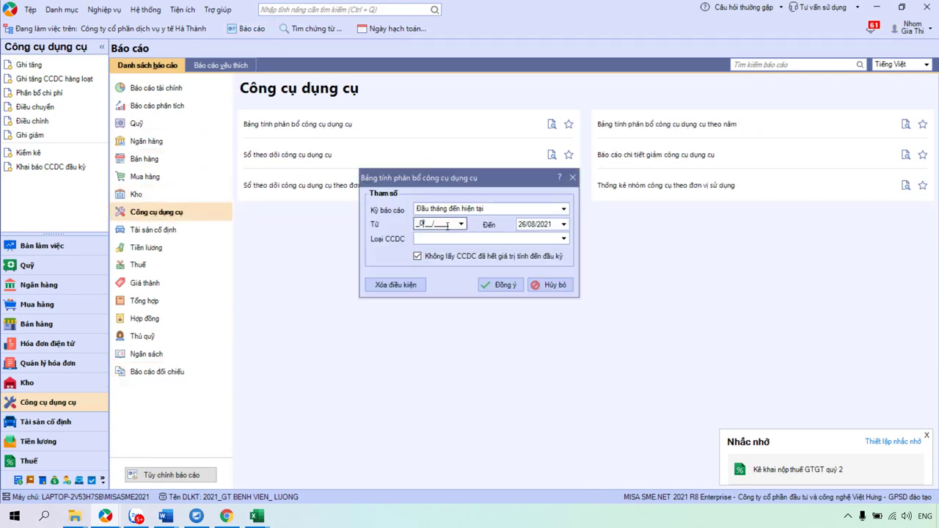
{"action": "key", "text": "shift+Tab"}
{"action": "type", "text": "truo"}
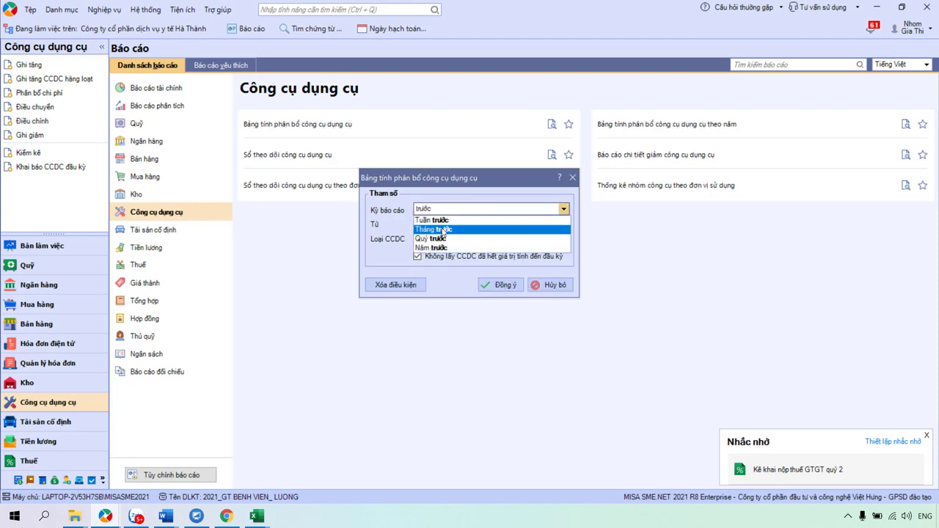
{"action": "left_click", "coordinate": [441, 247]}
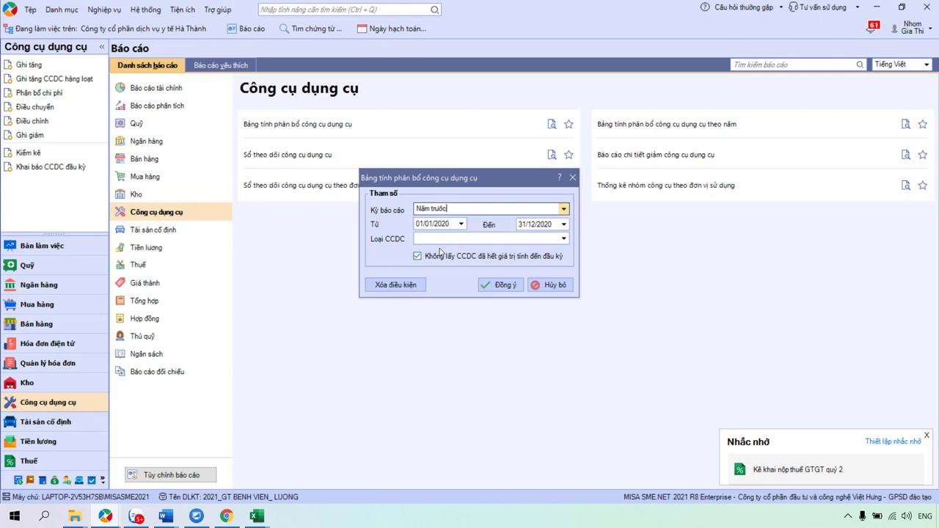
{"action": "left_click", "coordinate": [504, 284]}
{"action": "left_click", "coordinate": [549, 302]}
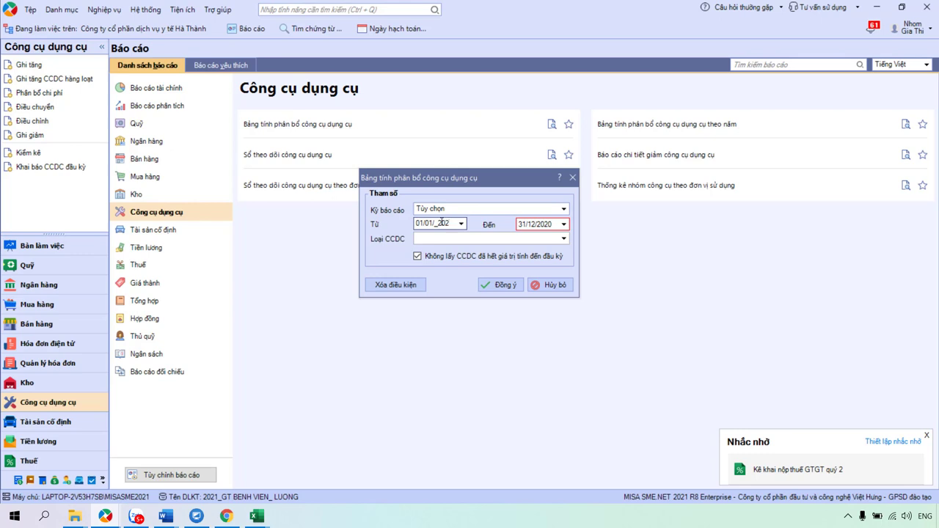
{"action": "left_click", "coordinate": [490, 285]}
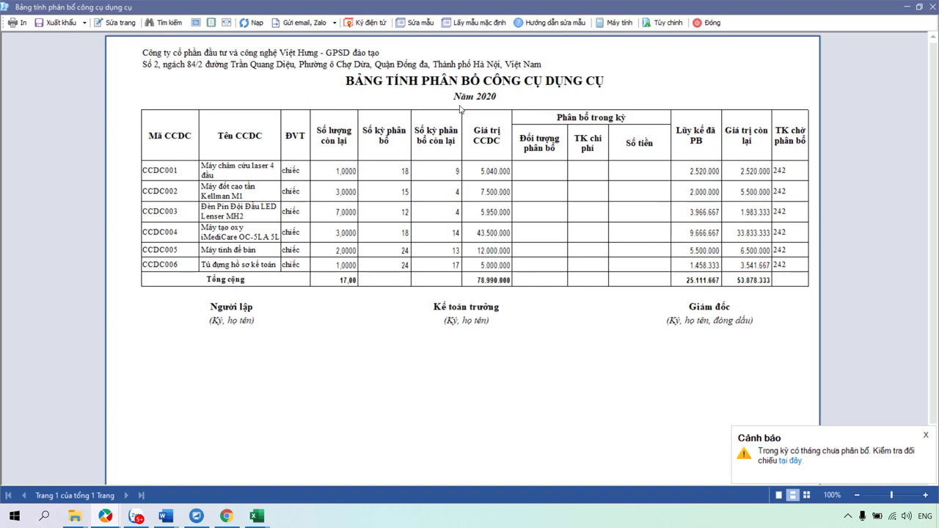
{"action": "left_click", "coordinate": [706, 23]}
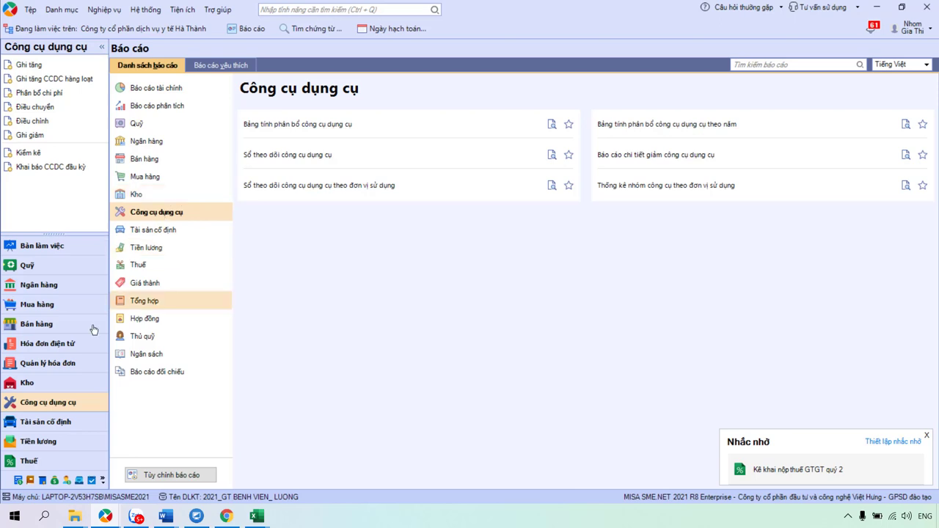
Step: Filter the Công cụ dụng cụ Ghi tăng list to Tháng 1 (01/01/2021 to 31/01/2021) and load its data
{"action": "left_click", "coordinate": [53, 409]}
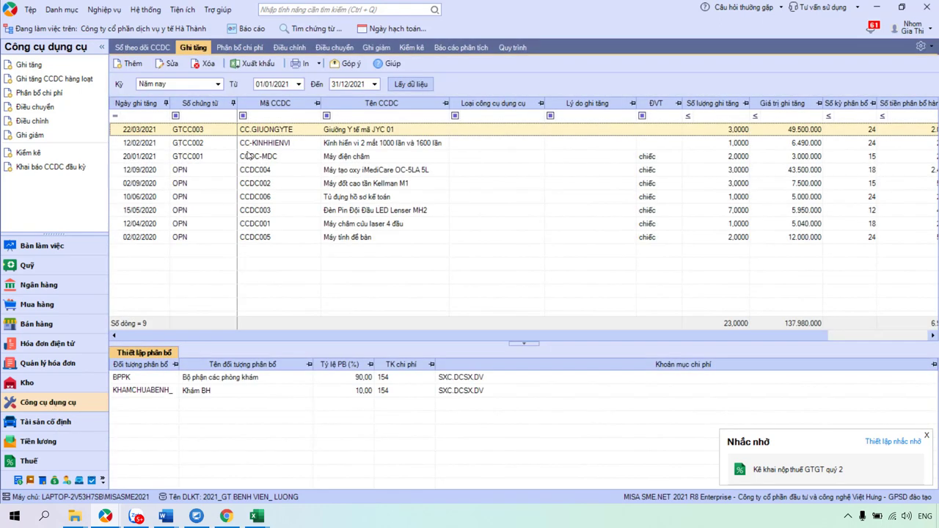
{"action": "left_click", "coordinate": [179, 84]}
{"action": "type", "text": "1"}
{"action": "left_click", "coordinate": [151, 95]}
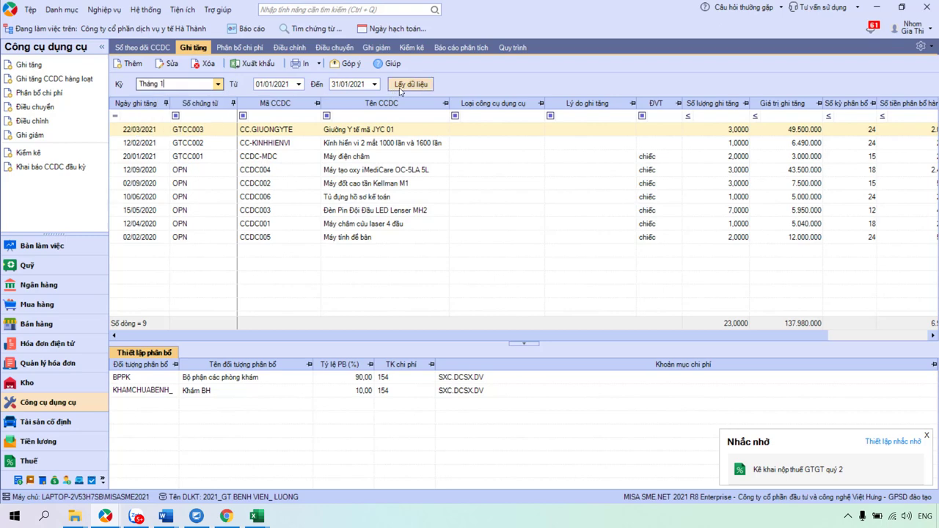
{"action": "left_click", "coordinate": [411, 84]}
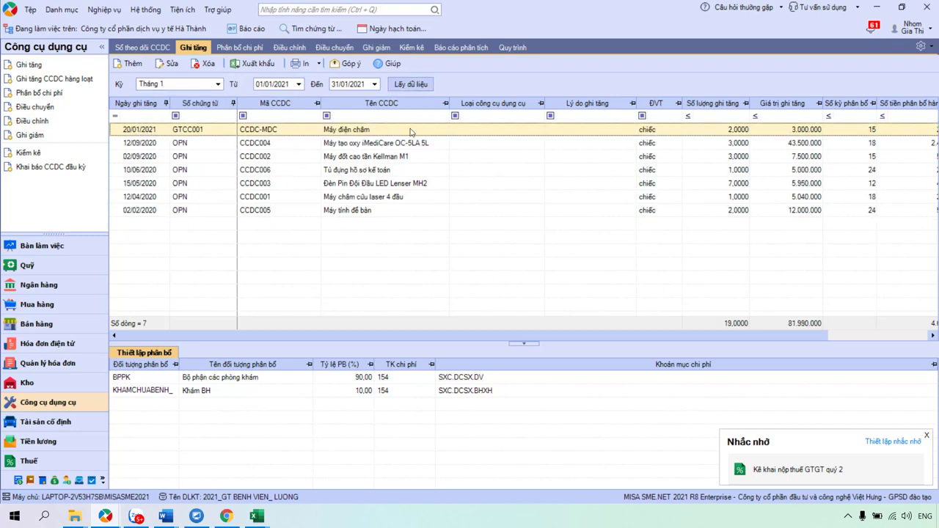
Step: Review the allocation rates, cost accounts and expense items of the Máy điện châm record, leaving it without saving
{"action": "double_click", "coordinate": [352, 129]}
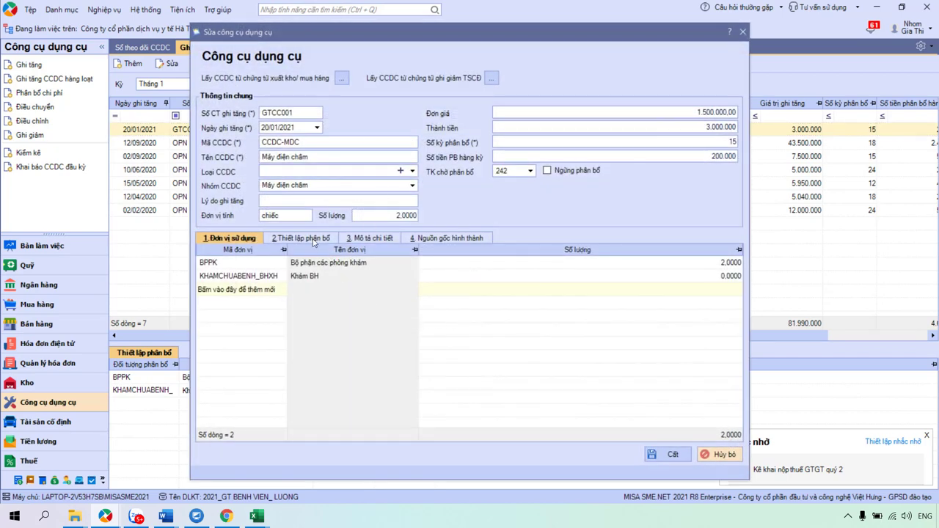
{"action": "left_click", "coordinate": [314, 239]}
{"action": "left_click", "coordinate": [462, 275]}
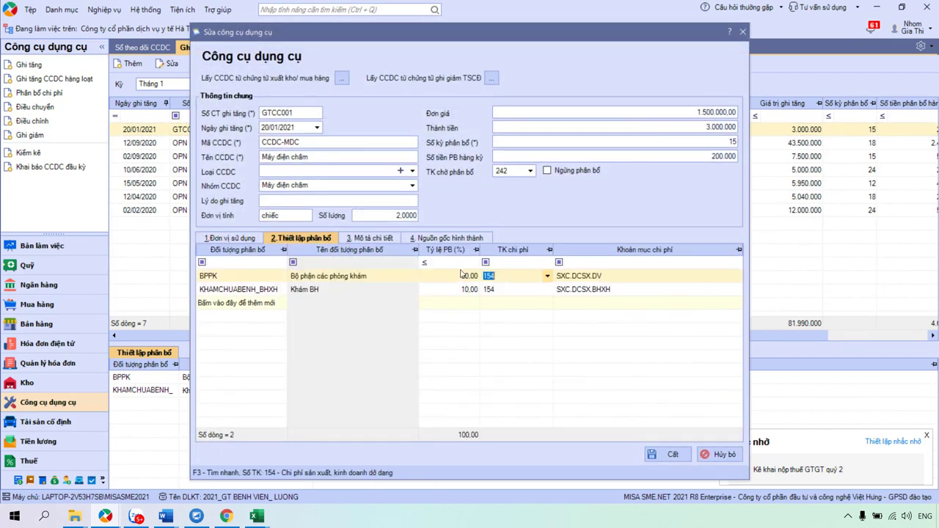
{"action": "left_click", "coordinate": [591, 279]}
{"action": "left_click", "coordinate": [591, 290]}
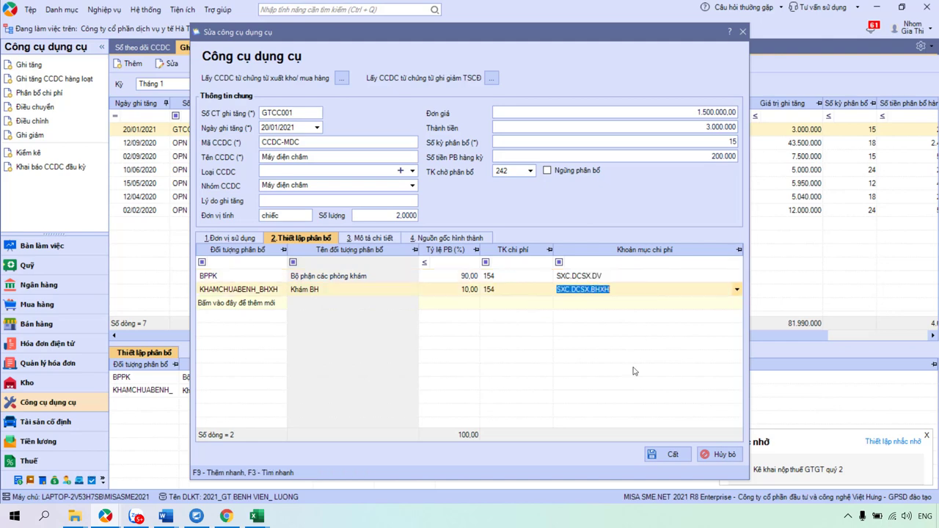
{"action": "left_click", "coordinate": [722, 454]}
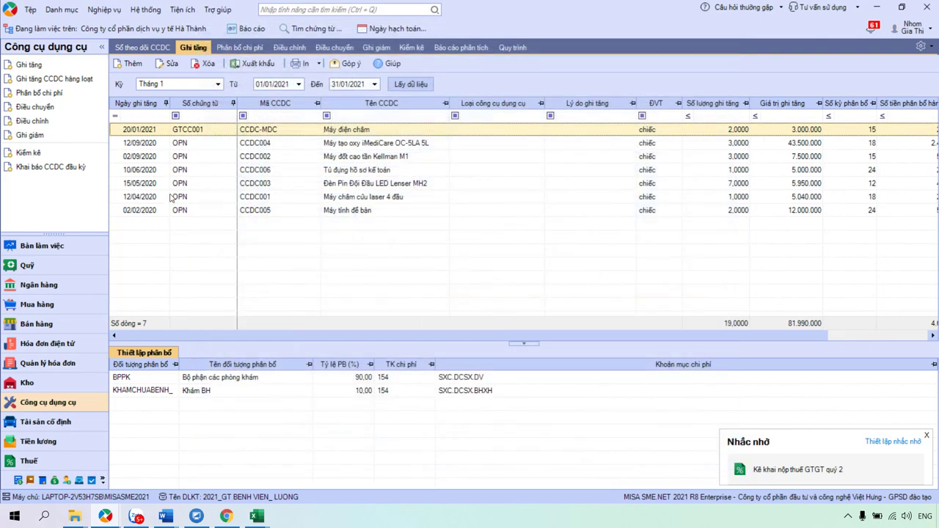
Step: Run the report reconciling the CCDC and prepaid expense ledger with the general ledger for Tháng 1, account 242, and close it
{"action": "left_click", "coordinate": [251, 29]}
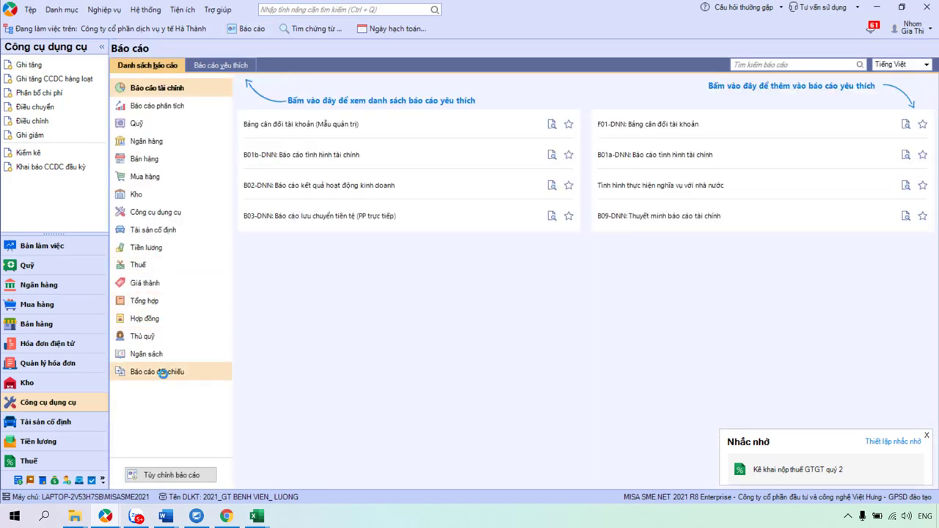
{"action": "left_click", "coordinate": [173, 374]}
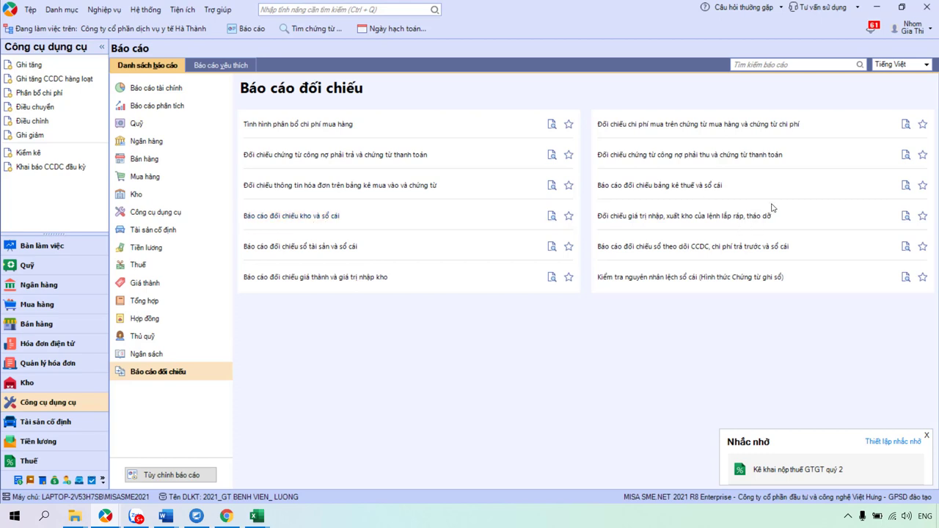
{"action": "left_click", "coordinate": [738, 247]}
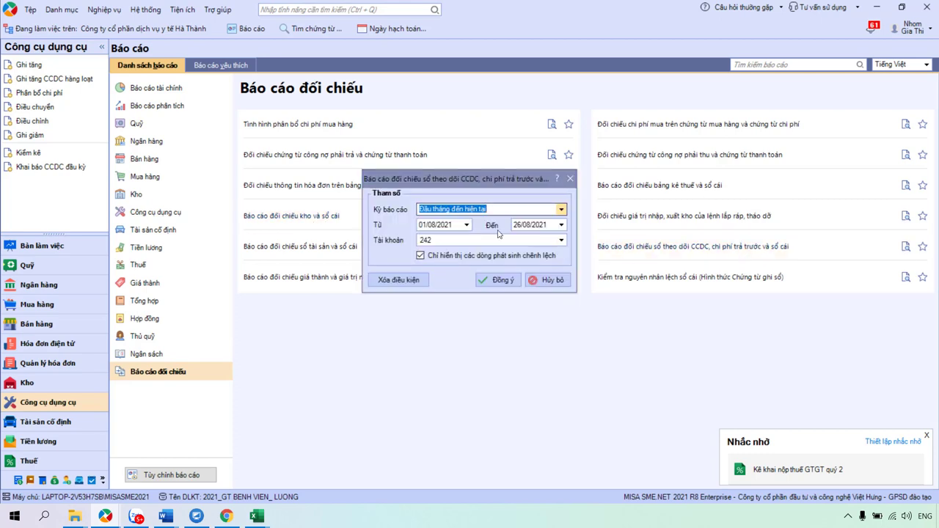
{"action": "type", "text": "Tháng 1"}
{"action": "key", "text": "Return"}
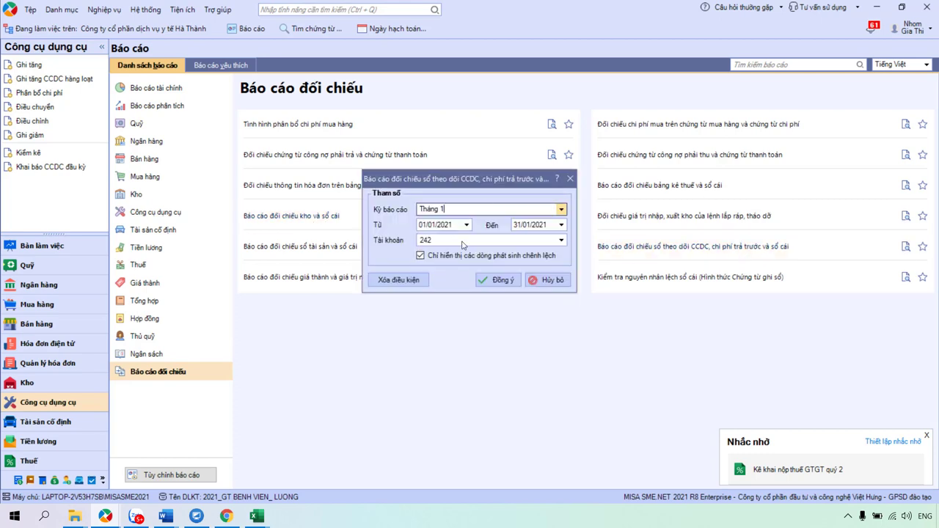
{"action": "left_click", "coordinate": [502, 280]}
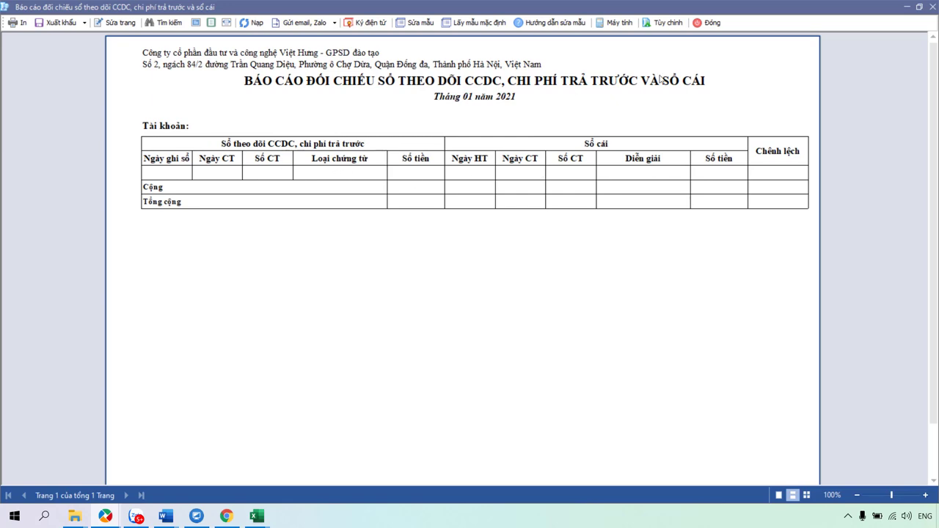
{"action": "left_click", "coordinate": [709, 23]}
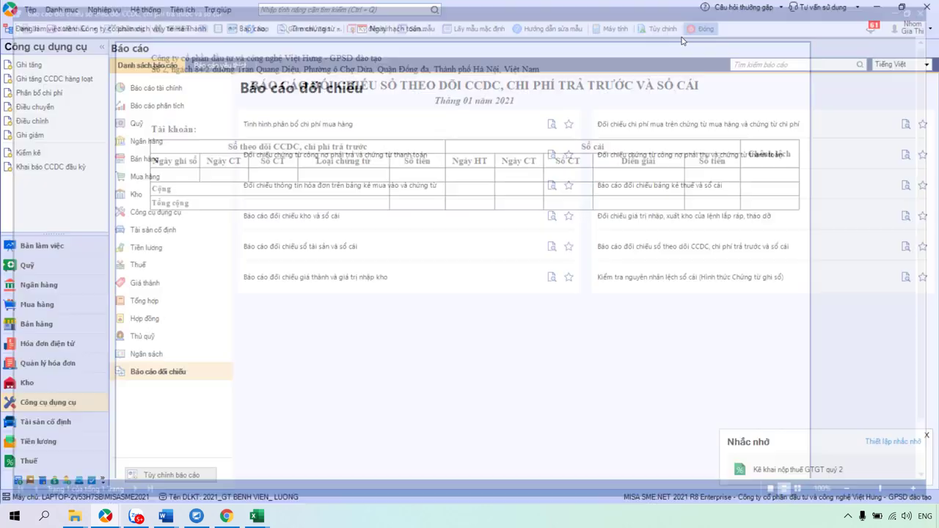
Step: Run the Bảng cân đối tài khoản (Mẫu quản trị) report for January 2021
{"action": "left_click", "coordinate": [46, 412]}
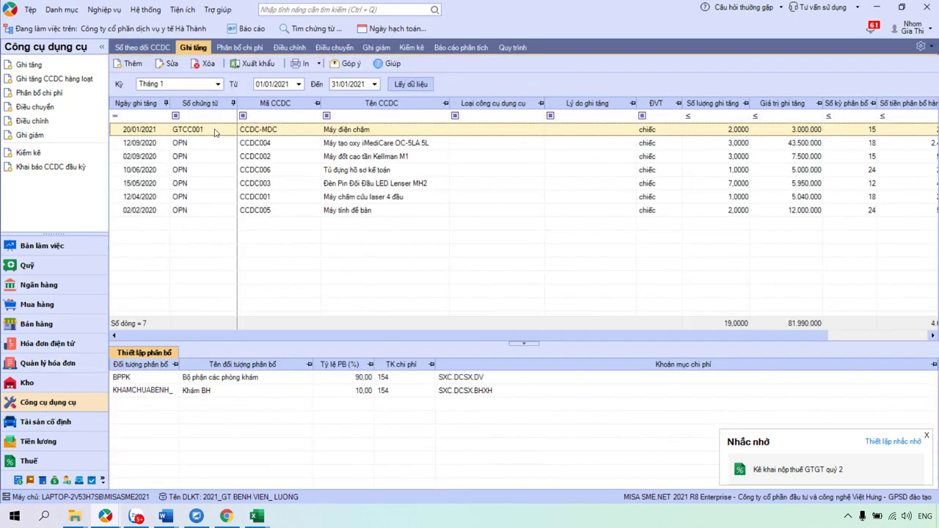
{"action": "left_click", "coordinate": [253, 29]}
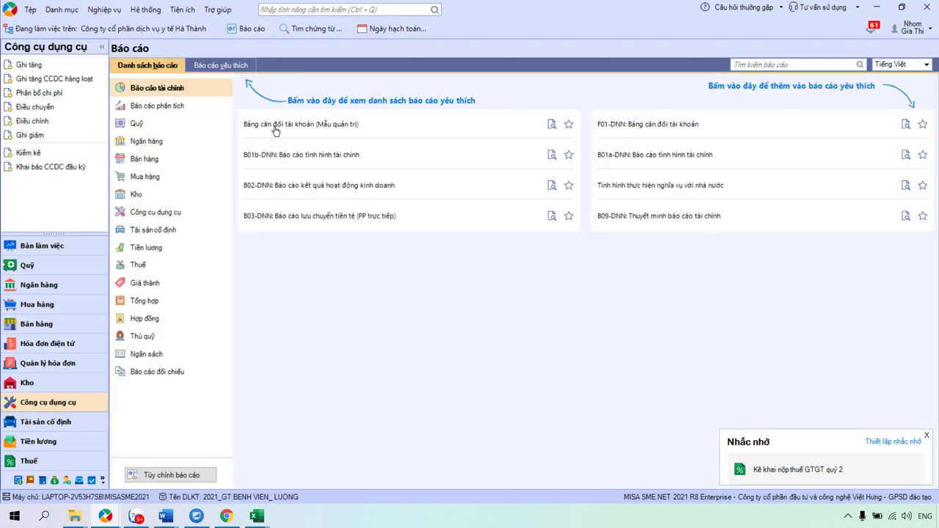
{"action": "left_click", "coordinate": [275, 125]}
{"action": "left_click", "coordinate": [520, 292]}
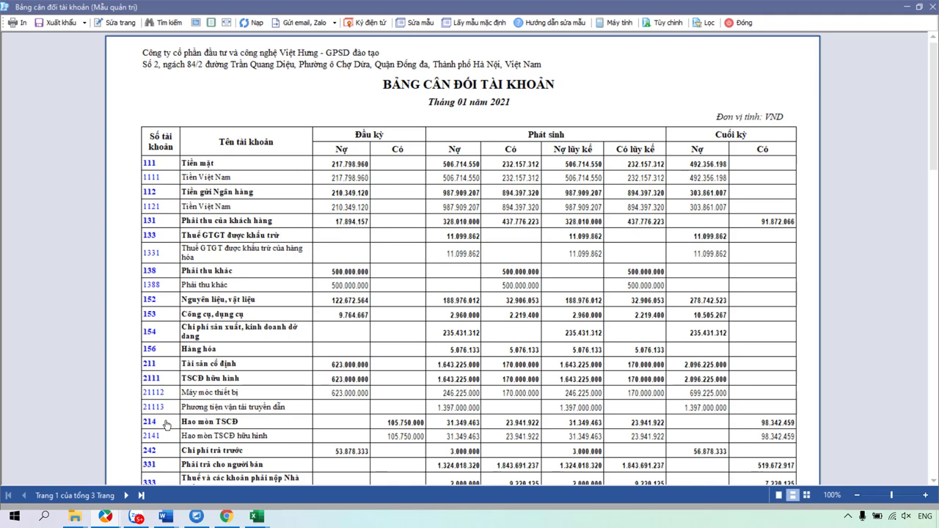
Step: Review the detailed ledger of account 242 from the trial balance, close both reports and return to the Công cụ dụng cụ module
{"action": "left_click", "coordinate": [152, 451]}
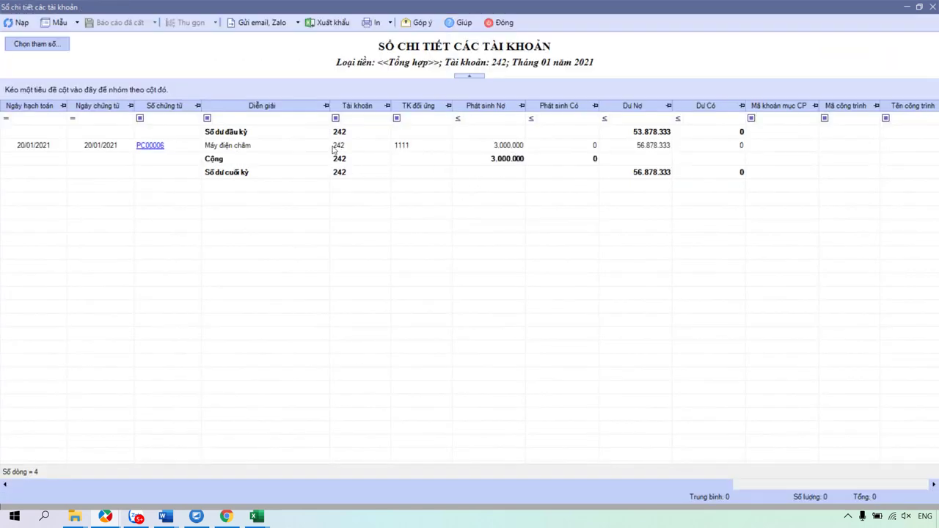
{"action": "left_click", "coordinate": [503, 24]}
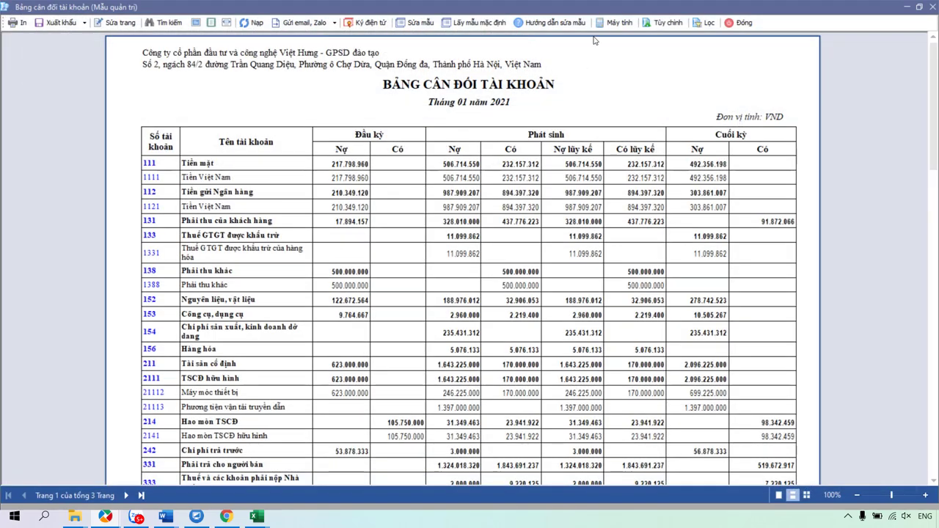
{"action": "left_click", "coordinate": [741, 22]}
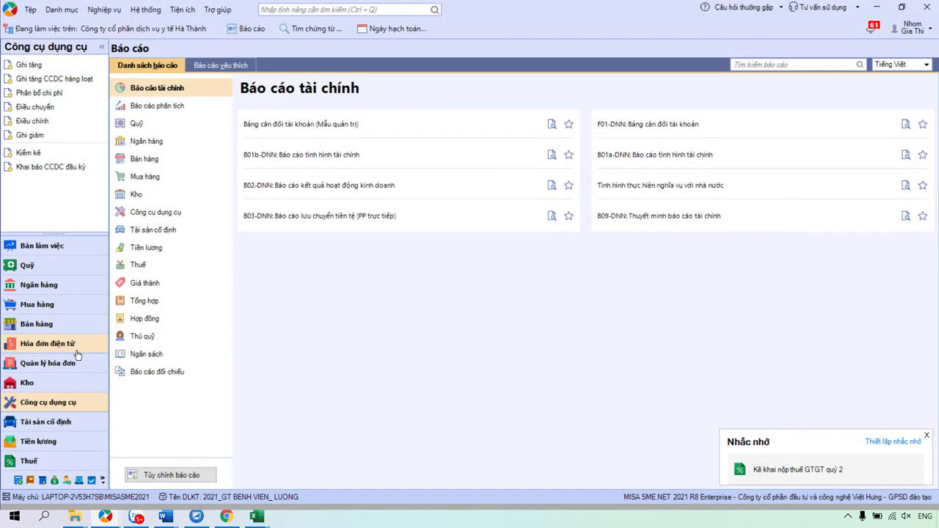
{"action": "left_click", "coordinate": [42, 403]}
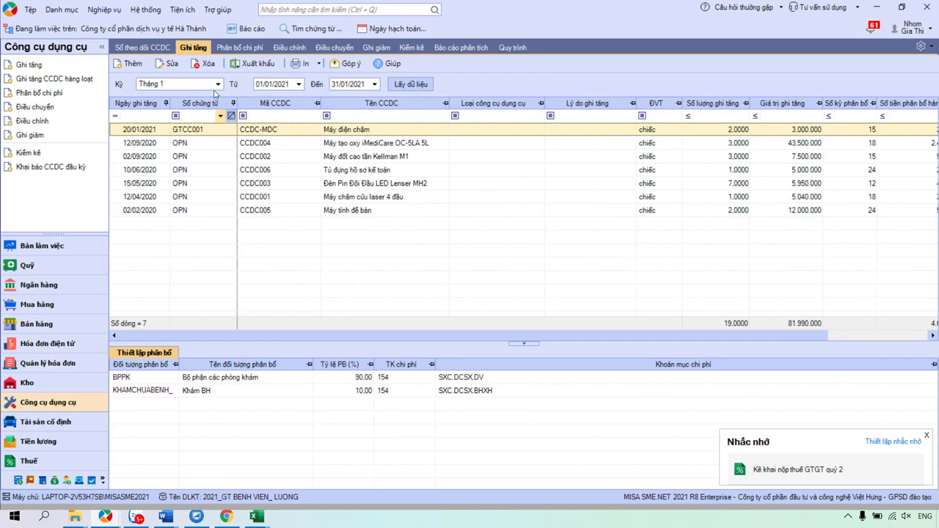
Step: Run the reconciliation report of the CCDC and prepaid expense ledger against the general ledger for January 2021 again and close it
{"action": "left_click", "coordinate": [246, 30]}
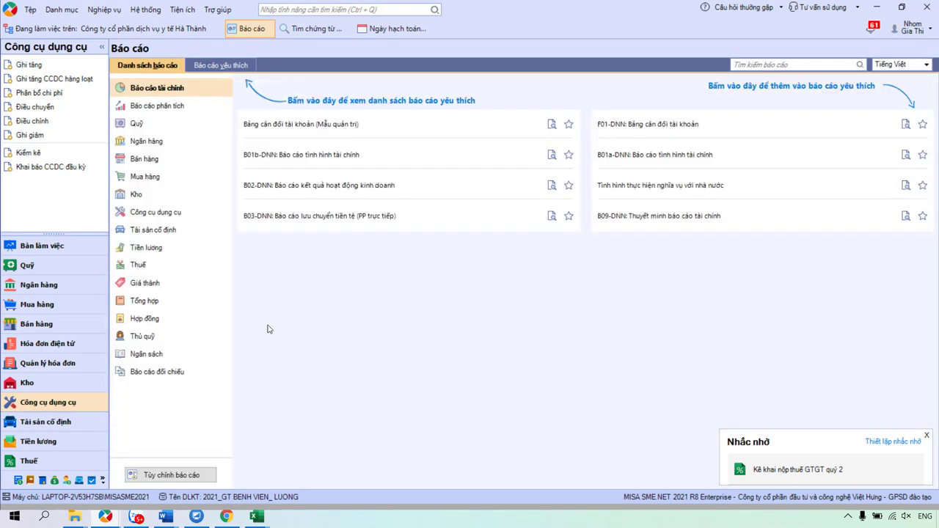
{"action": "left_click", "coordinate": [167, 372]}
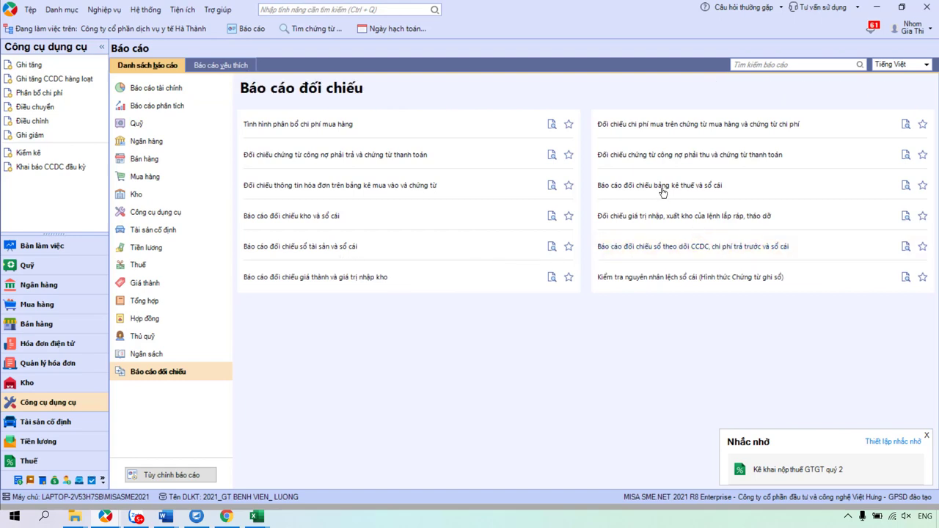
{"action": "left_click", "coordinate": [726, 248]}
{"action": "left_click", "coordinate": [513, 279]}
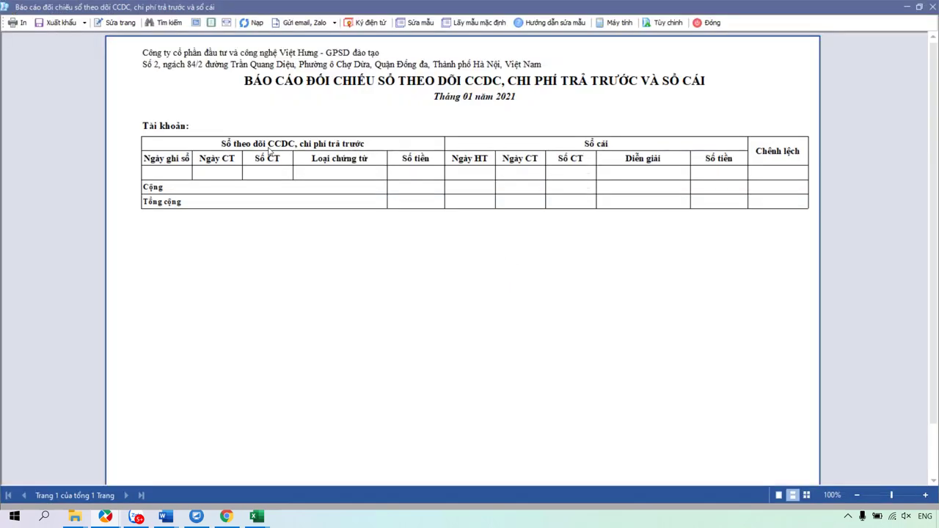
{"action": "left_click", "coordinate": [708, 22]}
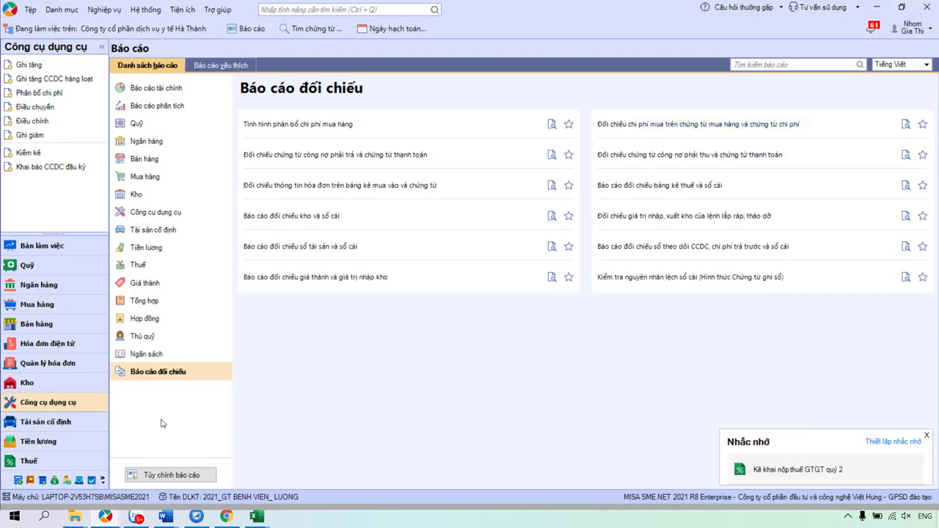
Step: Create a CCDC cost allocation voucher (Phân bổ chi phí) for month 1 of 2021
{"action": "left_click", "coordinate": [64, 402]}
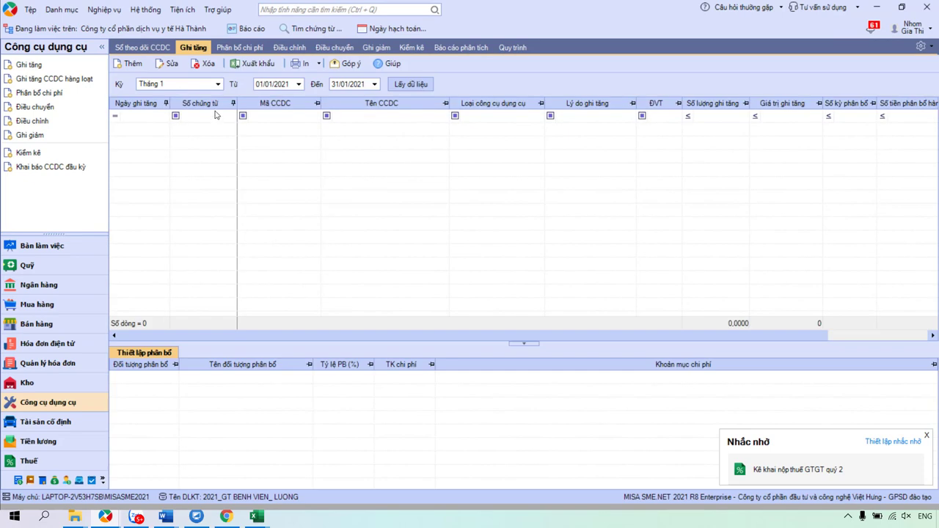
{"action": "left_click", "coordinate": [241, 48]}
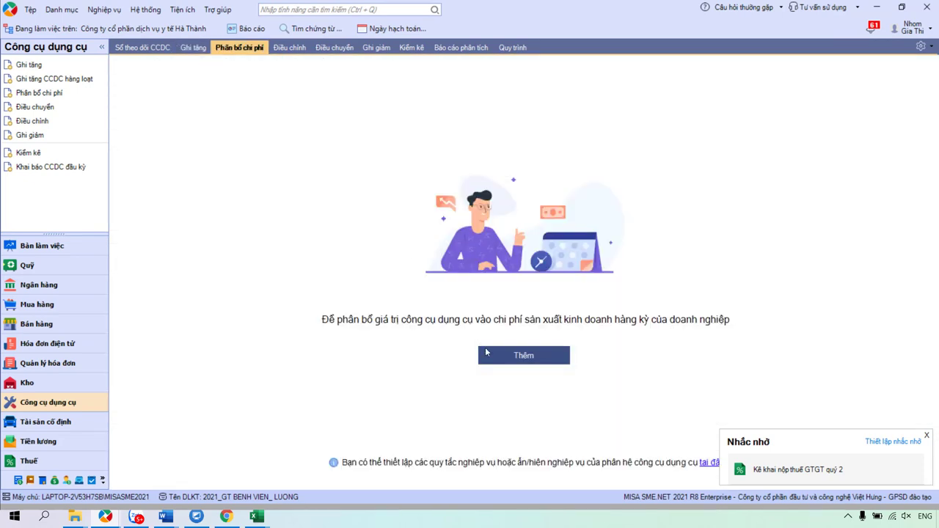
{"action": "left_click", "coordinate": [516, 359]}
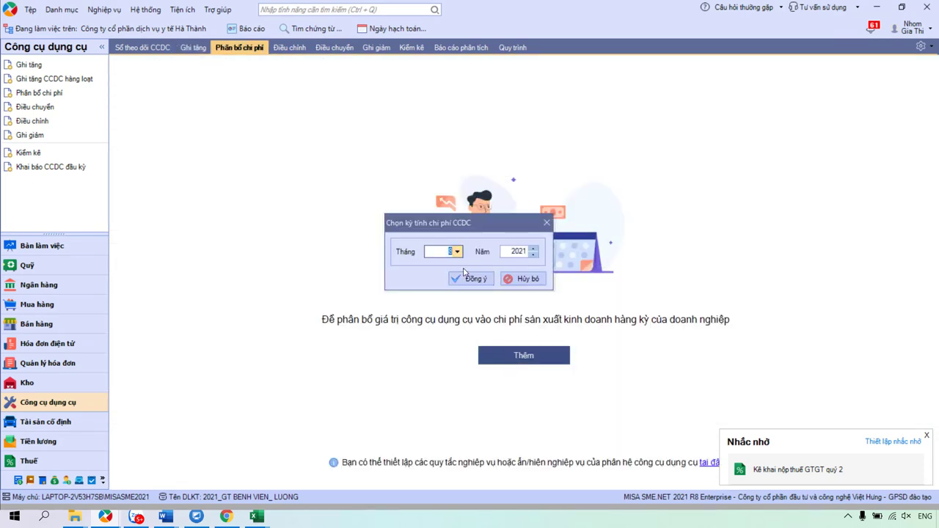
{"action": "left_click", "coordinate": [456, 253]}
{"action": "left_click", "coordinate": [459, 258]}
{"action": "type", "text": "1"}
{"action": "left_click", "coordinate": [468, 279]}
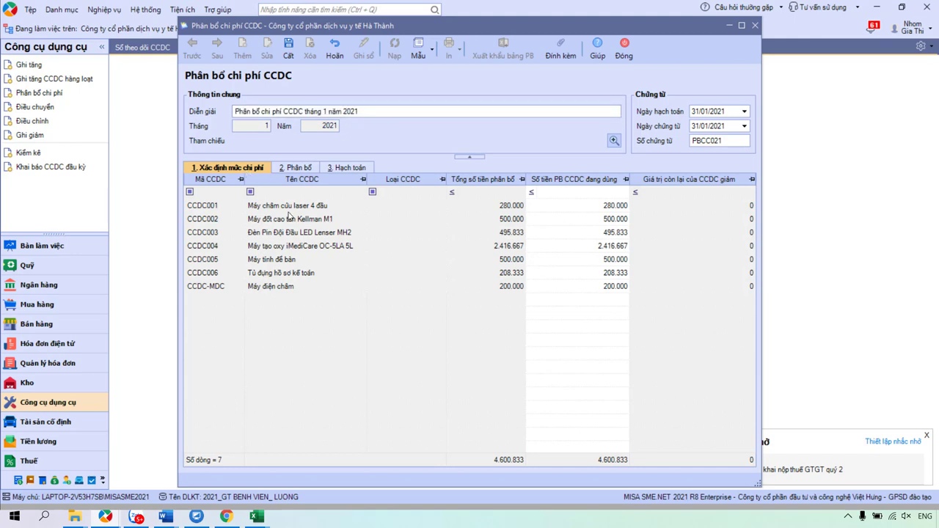
Step: Check the tool names and total allocated amounts of the CCDC items under Xác định mức chi phí
{"action": "left_click", "coordinate": [290, 210]}
{"action": "left_click", "coordinate": [276, 223]}
{"action": "left_click", "coordinate": [278, 233]}
{"action": "left_click", "coordinate": [276, 248]}
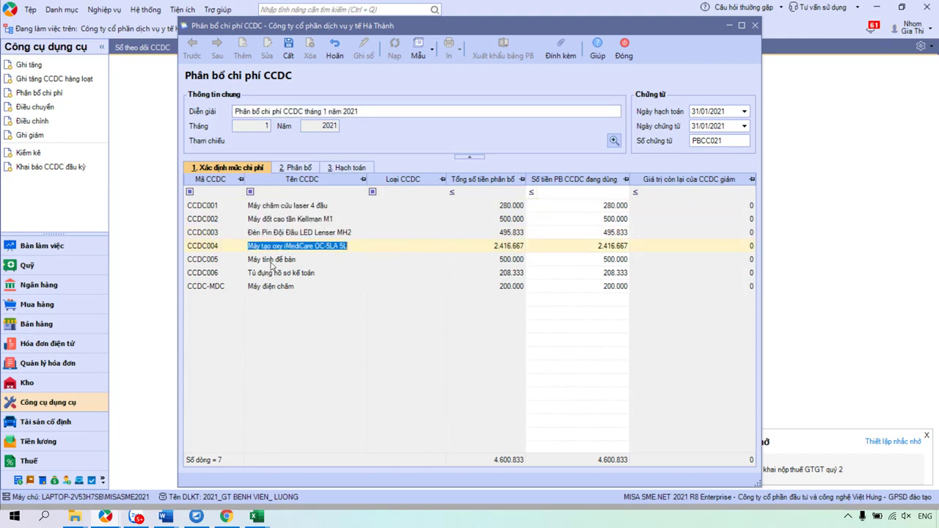
{"action": "left_click", "coordinate": [273, 263]}
{"action": "left_click", "coordinate": [267, 276]}
{"action": "left_click", "coordinate": [509, 207]}
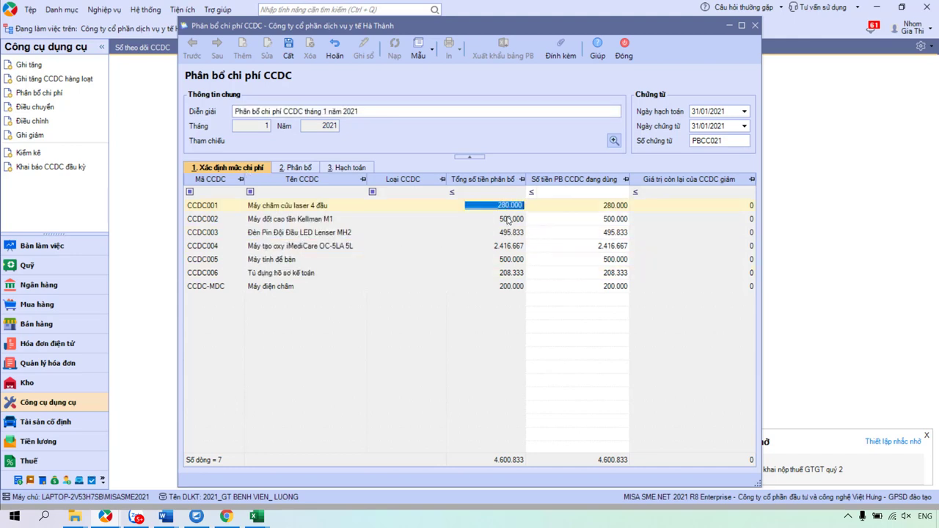
{"action": "left_click", "coordinate": [506, 220]}
{"action": "left_click", "coordinate": [505, 233]}
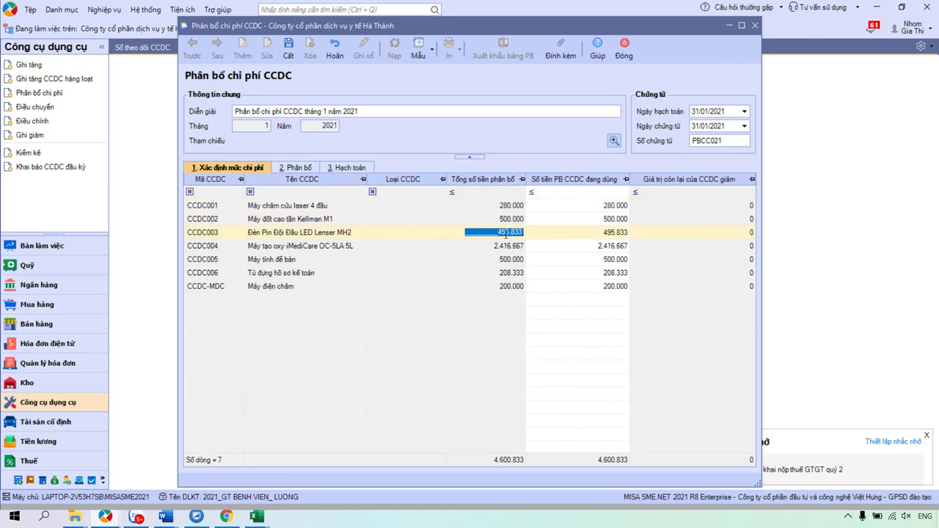
{"action": "left_click", "coordinate": [507, 248]}
{"action": "left_click", "coordinate": [508, 260]}
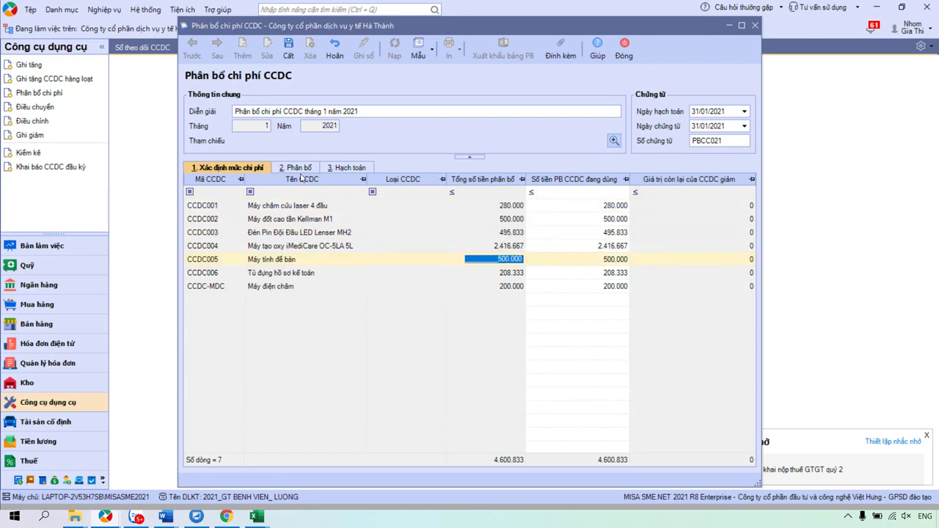
Step: Show the Phân bổ details in a maximized window and filter them by cost account (TK chi phí) 154
{"action": "left_click", "coordinate": [296, 169]}
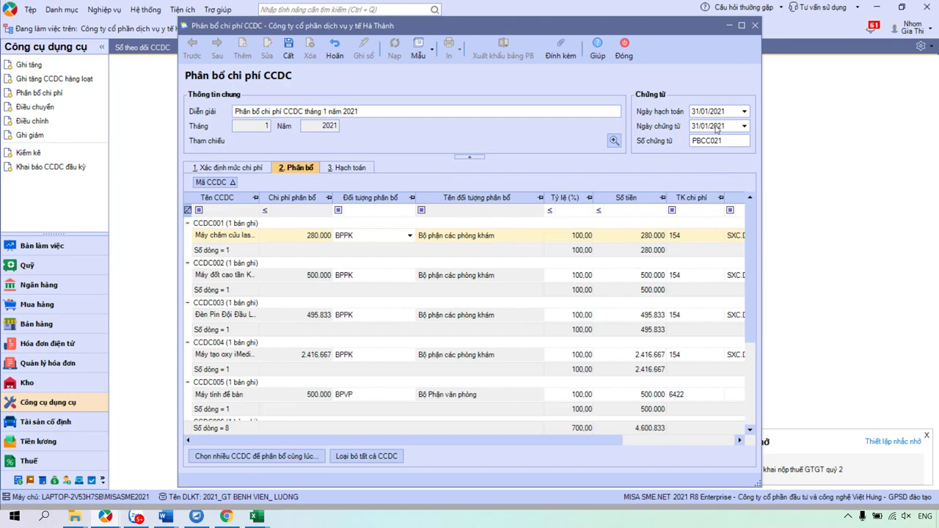
{"action": "left_click", "coordinate": [743, 26]}
{"action": "left_click", "coordinate": [529, 189]}
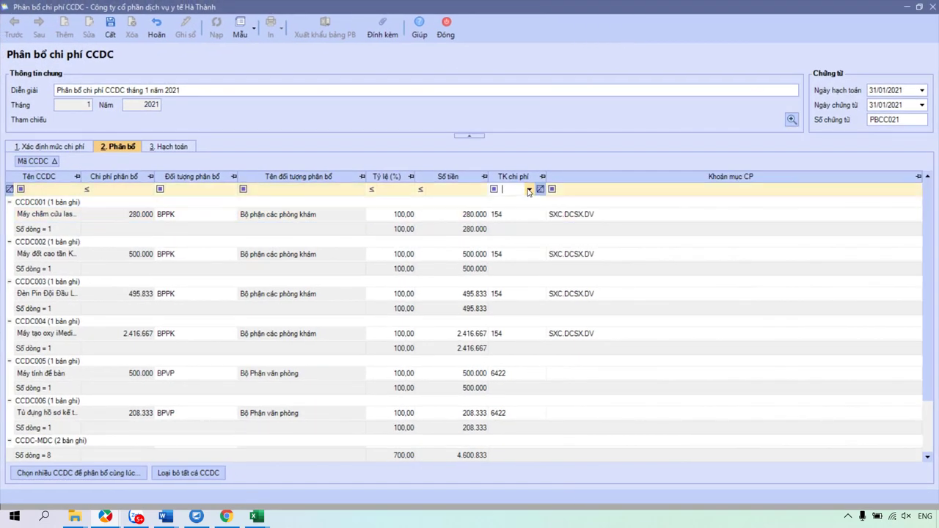
{"action": "left_click", "coordinate": [503, 228]}
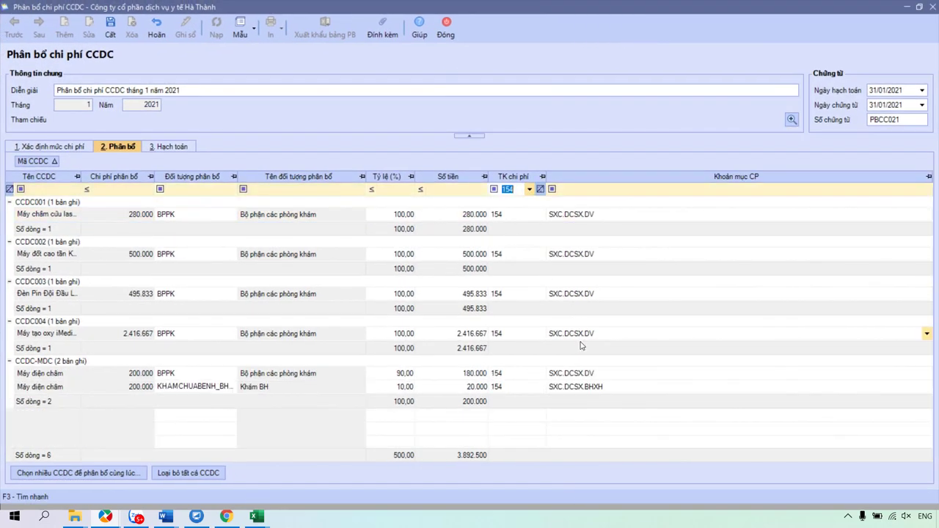
Step: Check the cost accounts and expense items (Khoản mục CP) of the filtered lines, including the Máy điện châm line for Khám BH
{"action": "left_click", "coordinate": [585, 220]}
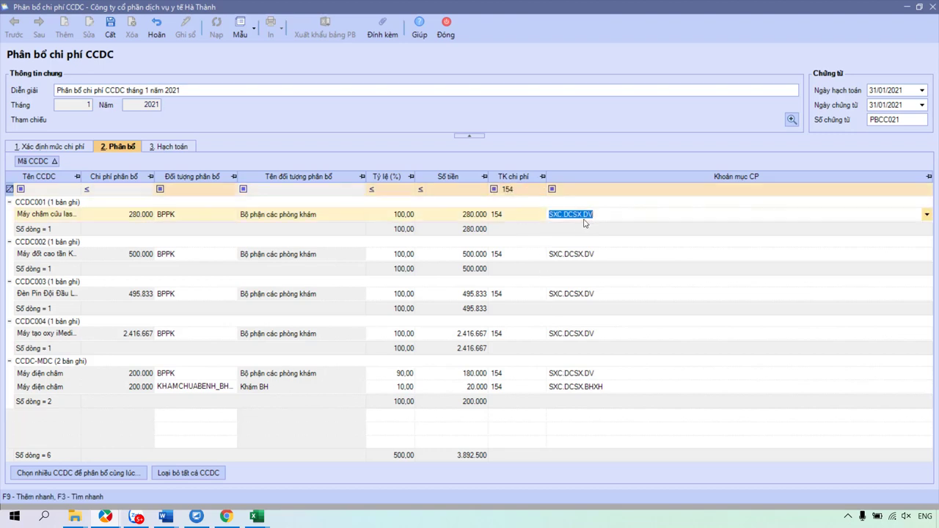
{"action": "left_click", "coordinate": [517, 218]}
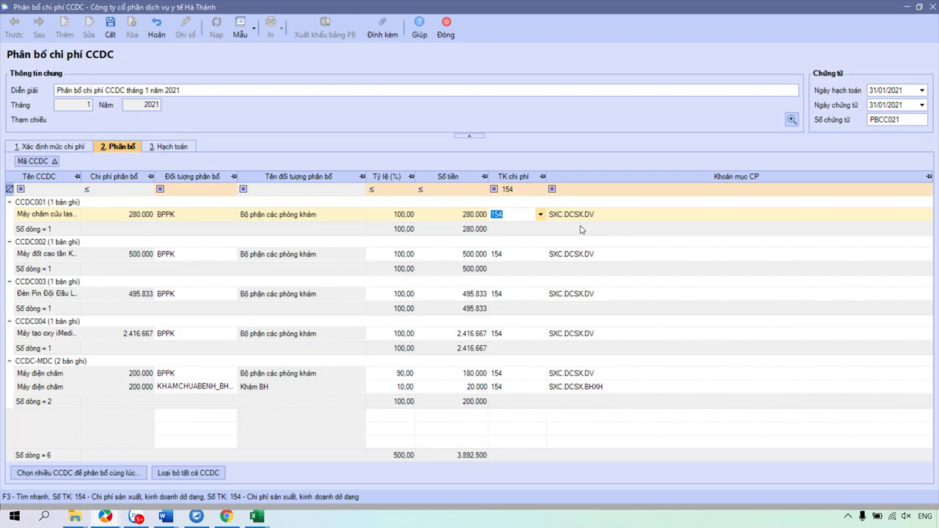
{"action": "left_click", "coordinate": [620, 218]}
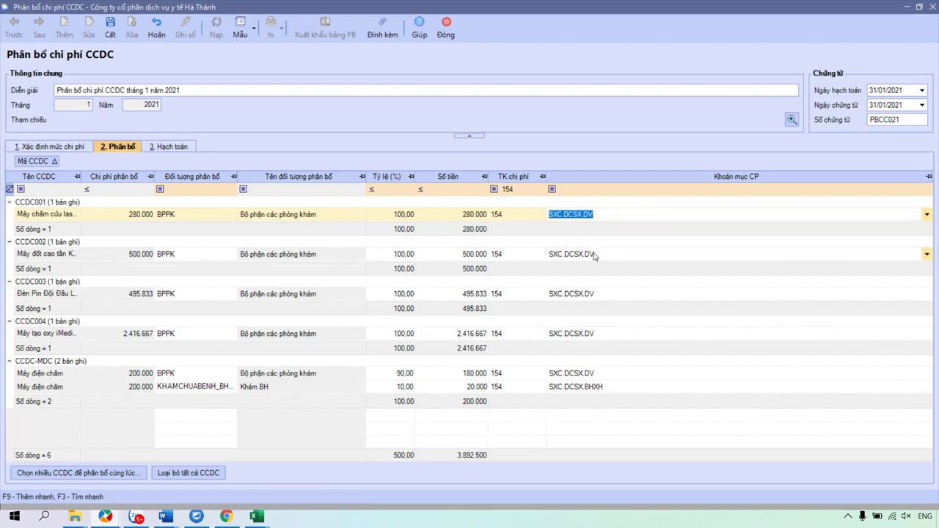
{"action": "left_click", "coordinate": [596, 255]}
{"action": "left_click", "coordinate": [609, 216]}
{"action": "left_click", "coordinate": [508, 388]}
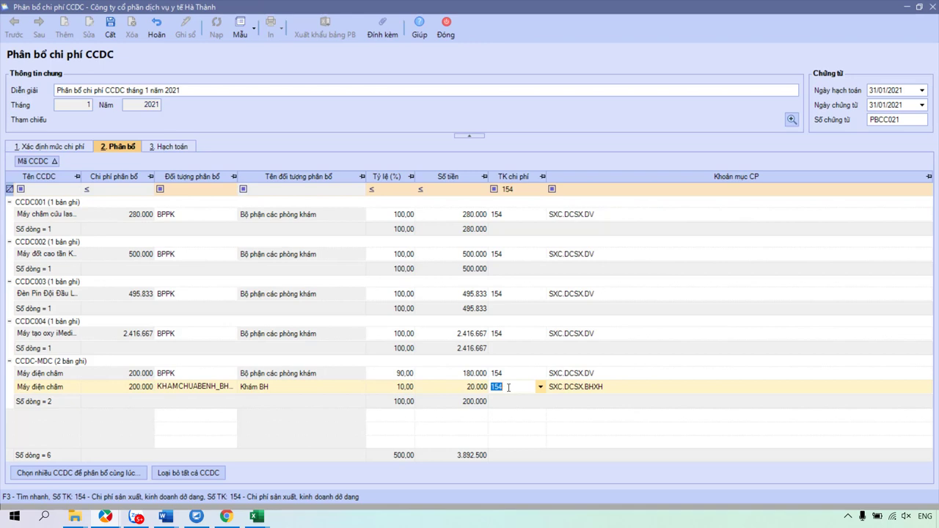
{"action": "left_click", "coordinate": [573, 390]}
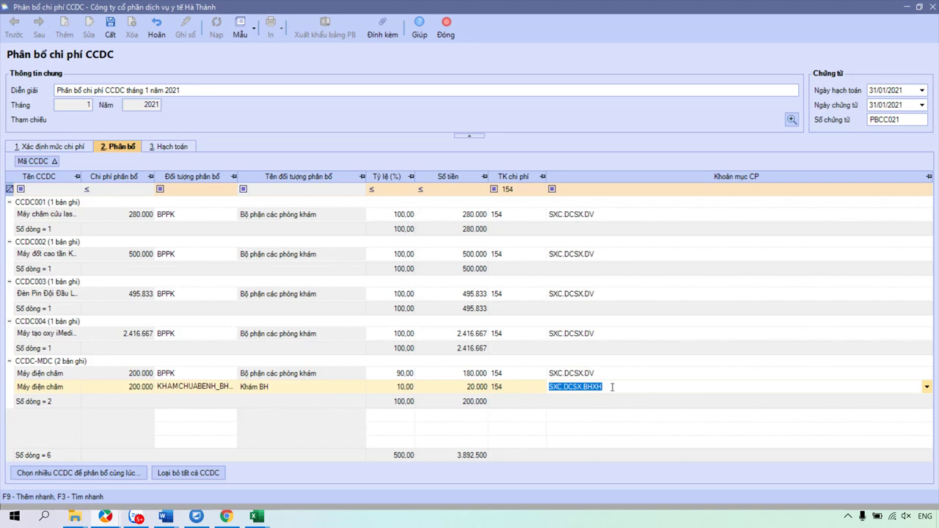
{"action": "left_click_drag", "start_coordinate": [613, 387], "coordinate": [558, 386]}
Step: Examine the debit and credit accounts and expense items of the two account 154 entries under Hạch toán
{"action": "left_click", "coordinate": [170, 146]}
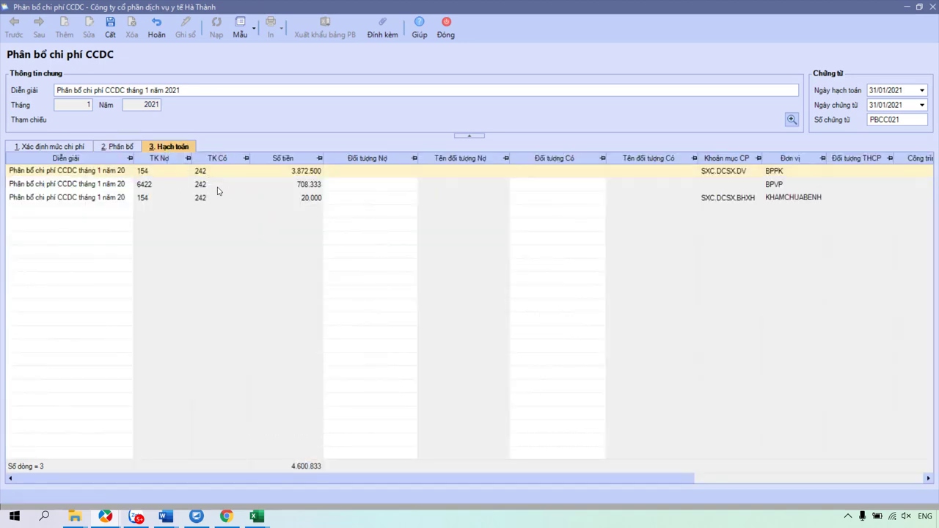
{"action": "left_click", "coordinate": [166, 173]}
{"action": "left_click", "coordinate": [149, 197]}
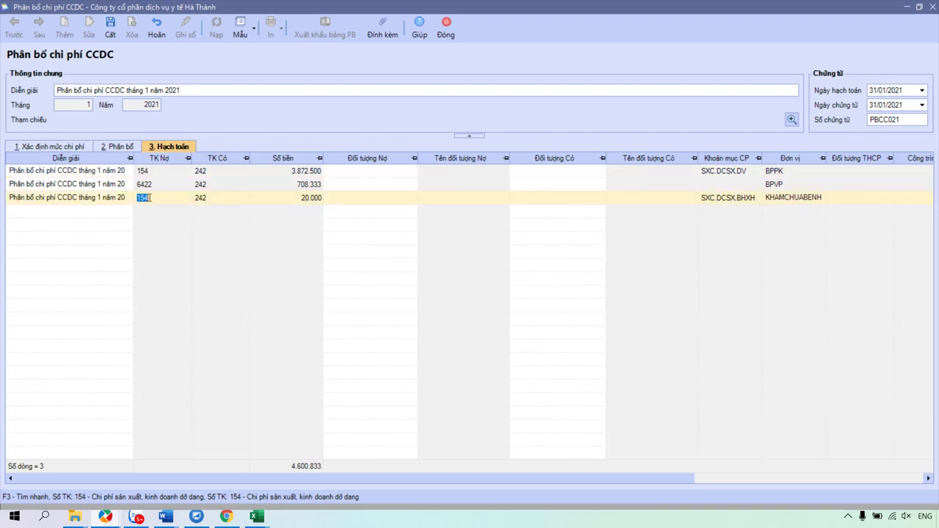
{"action": "left_click", "coordinate": [739, 175]}
{"action": "left_click", "coordinate": [742, 198]}
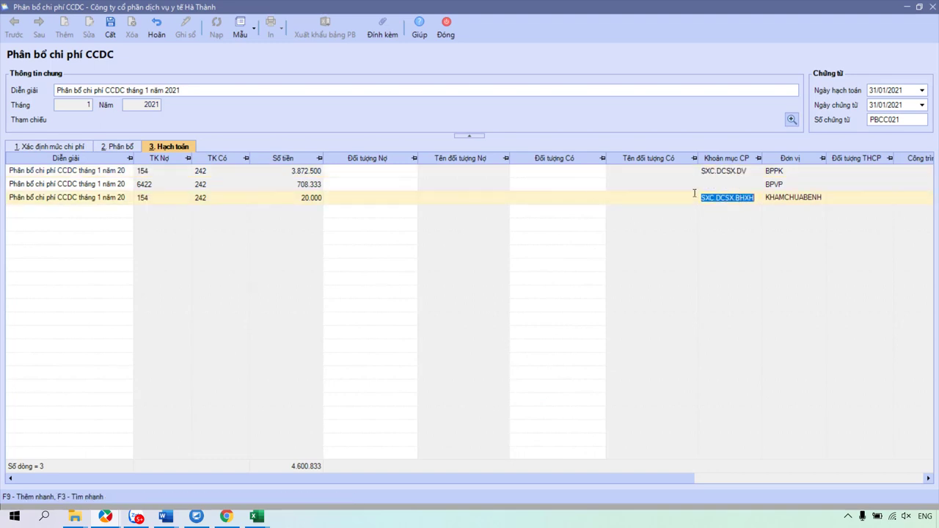
{"action": "left_click", "coordinate": [146, 171]}
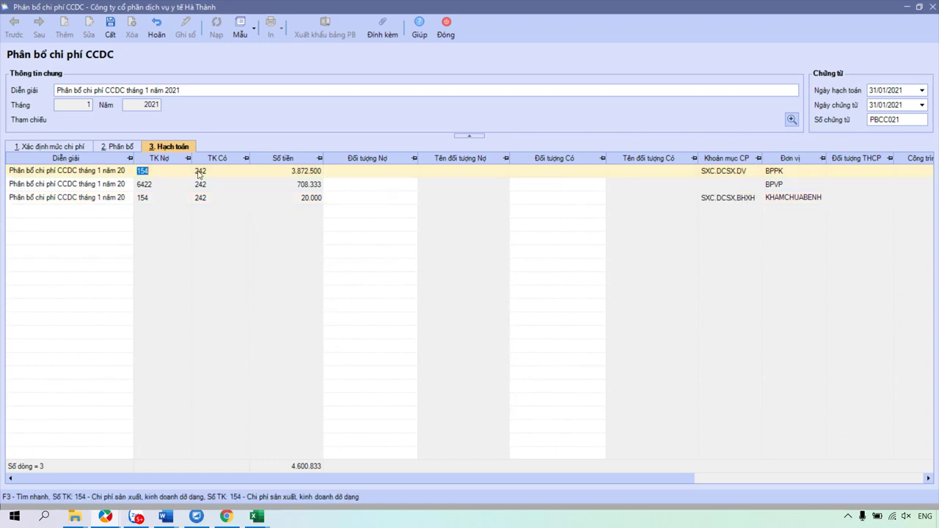
{"action": "left_click", "coordinate": [198, 174]}
{"action": "left_click", "coordinate": [707, 177]}
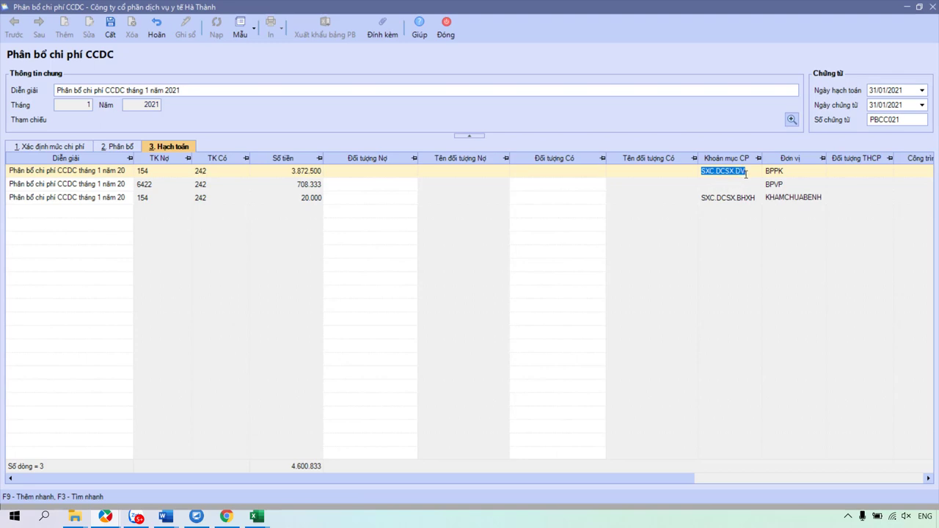
{"action": "left_click", "coordinate": [147, 199]}
{"action": "left_click", "coordinate": [197, 201]}
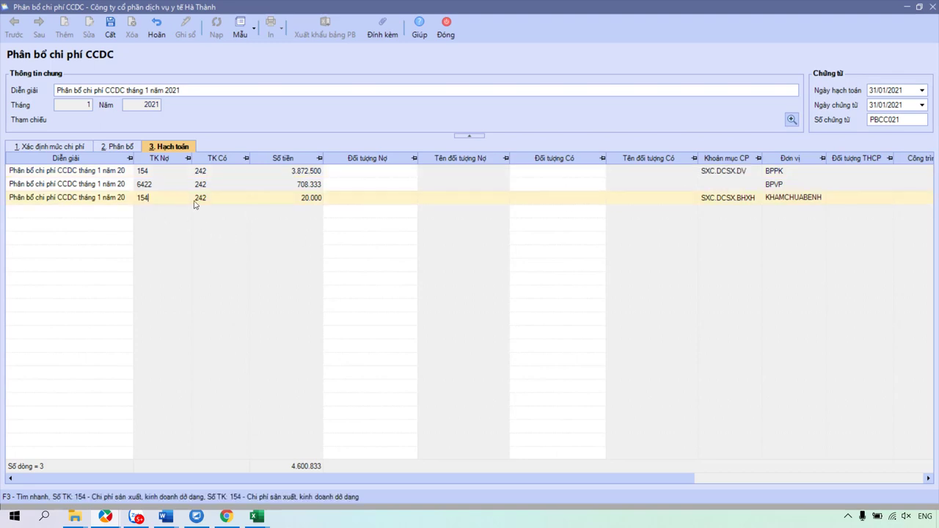
{"action": "left_click", "coordinate": [749, 207]}
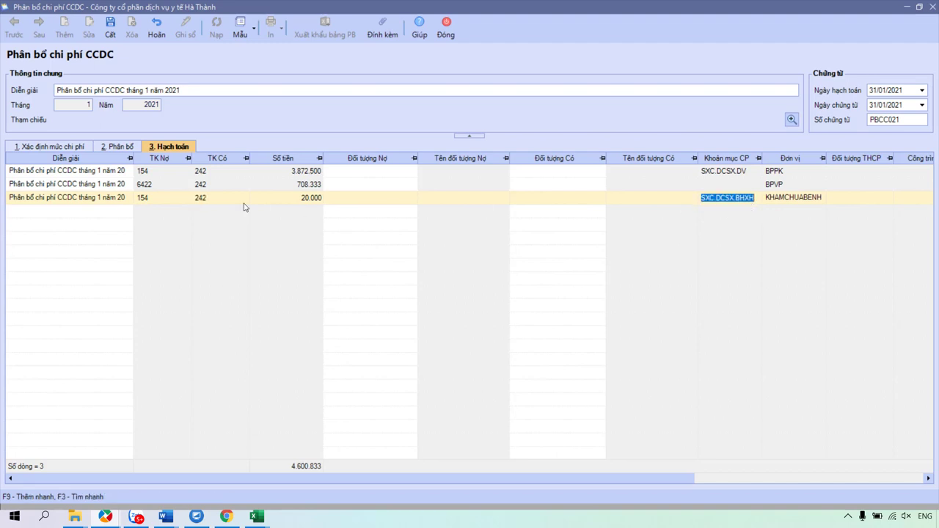
Step: Examine the accounts and expense item of the 6422 entry and compare its debit account with the two 154 entries
{"action": "left_click", "coordinate": [158, 186]}
{"action": "left_click", "coordinate": [201, 186]}
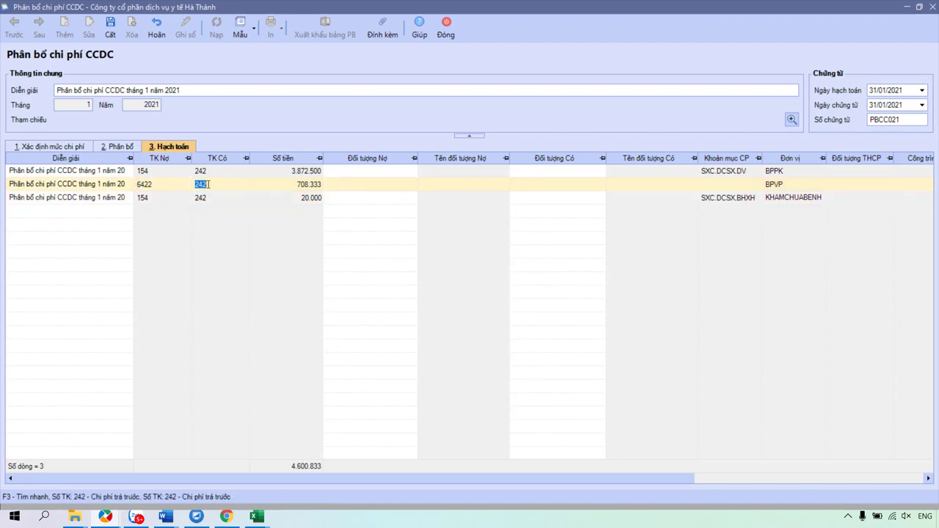
{"action": "left_click", "coordinate": [734, 188]}
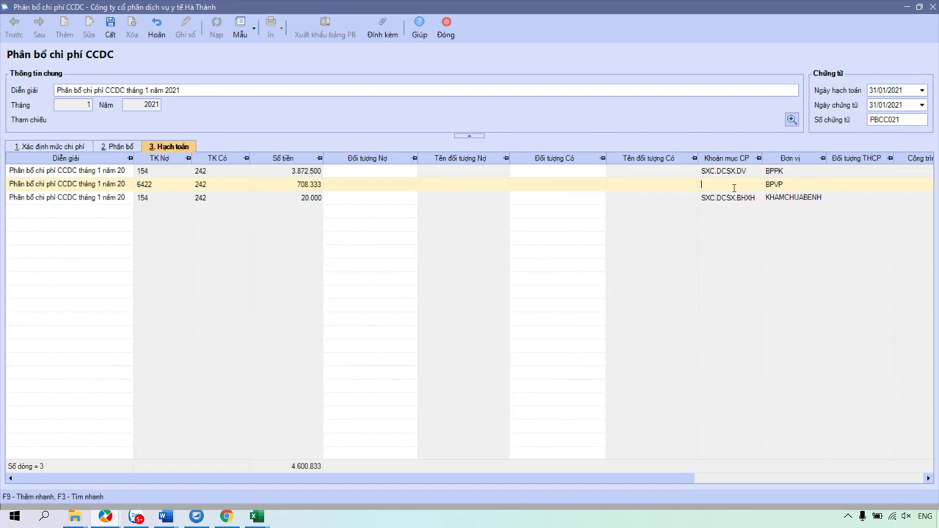
{"action": "left_click", "coordinate": [153, 184]}
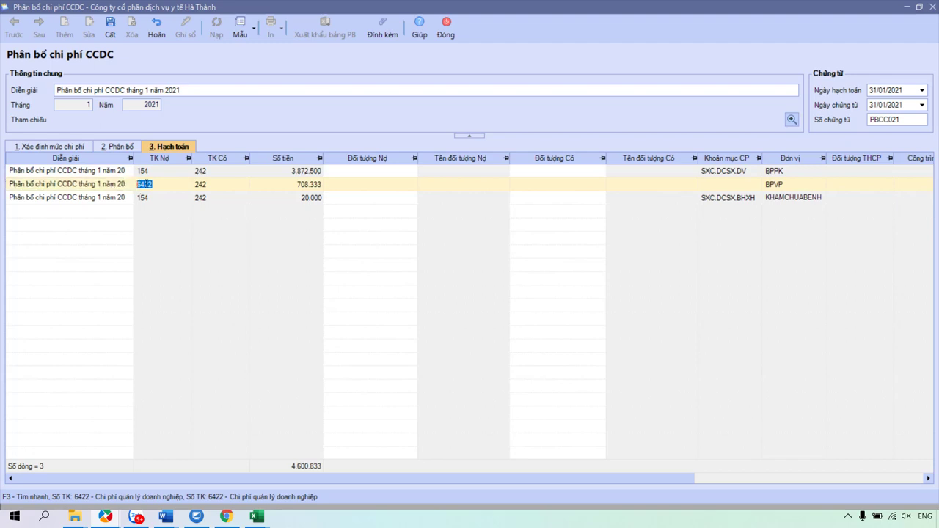
{"action": "left_click", "coordinate": [143, 172]}
{"action": "left_click", "coordinate": [147, 198]}
{"action": "left_click", "coordinate": [149, 173]}
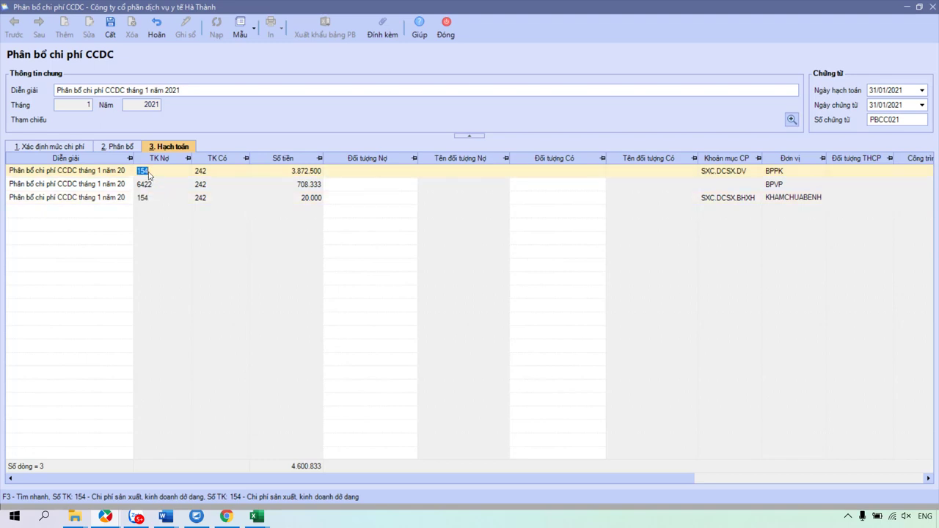
Step: Compare the two account 154 debit entries, save the January 2021 CCDC cost allocation voucher and close it
{"action": "left_click", "coordinate": [147, 198]}
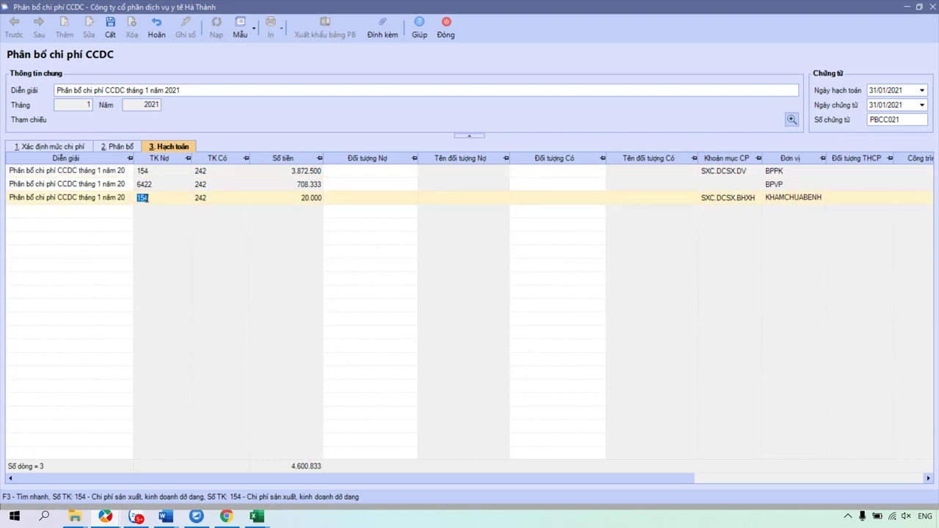
{"action": "left_click", "coordinate": [149, 171]}
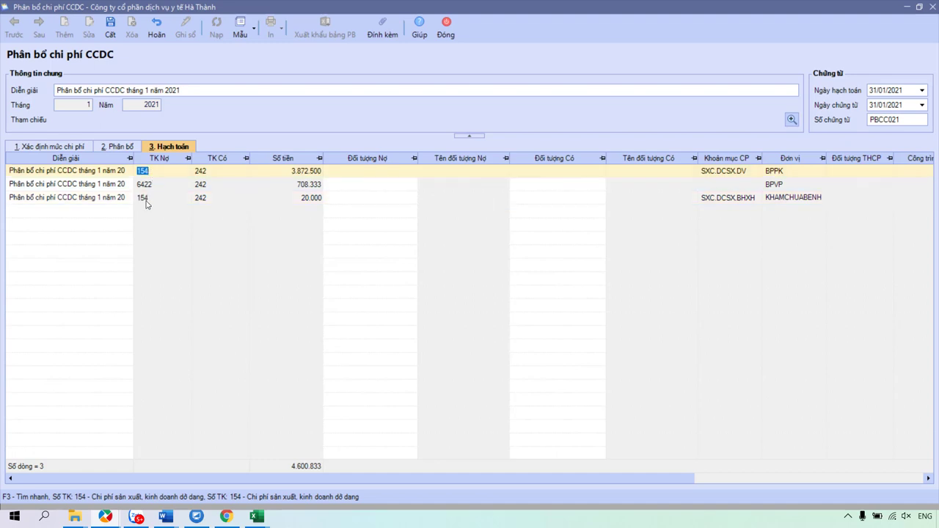
{"action": "left_click", "coordinate": [110, 28]}
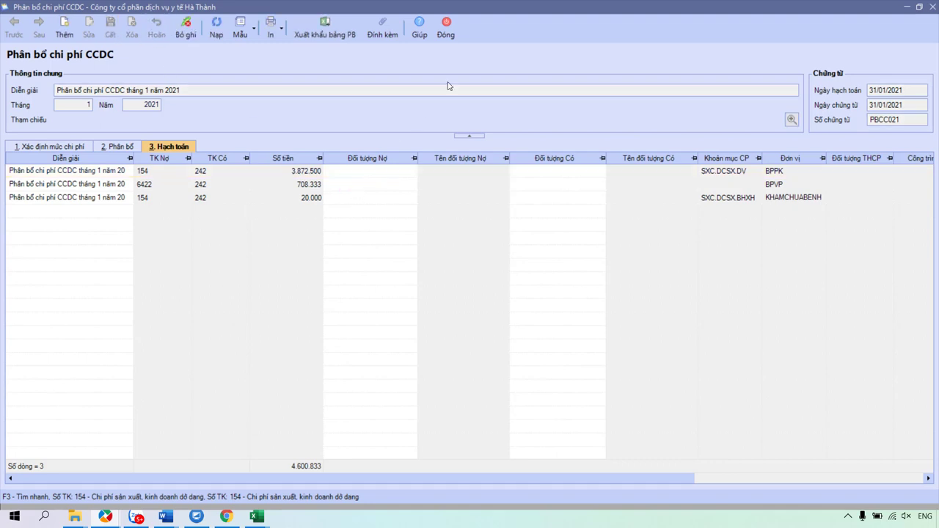
{"action": "left_click", "coordinate": [445, 36]}
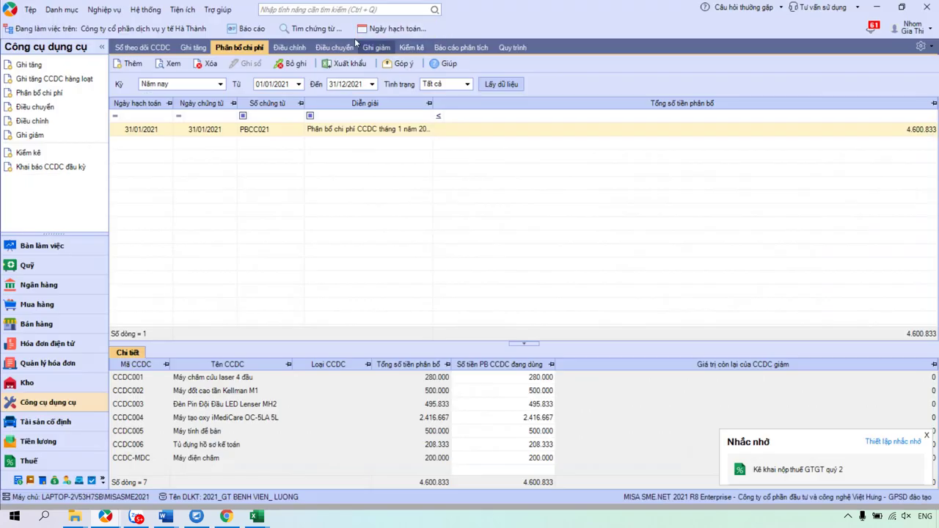
Step: Generate the Bảng cân đối tài khoản (Mẫu quản trị) report for Tháng 1 in the 2021_GT BENH VIEN_ TACH CHUANA database
{"action": "left_click", "coordinate": [242, 33]}
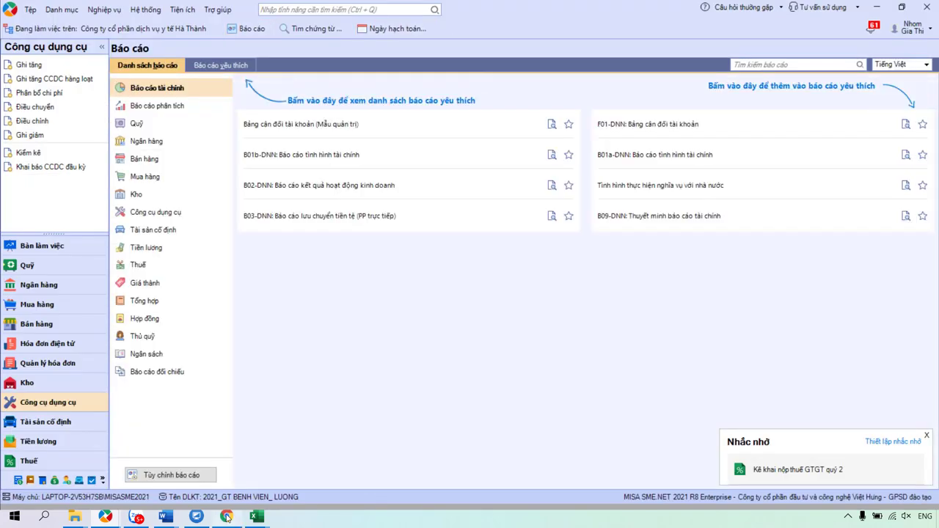
{"action": "left_click", "coordinate": [227, 517]}
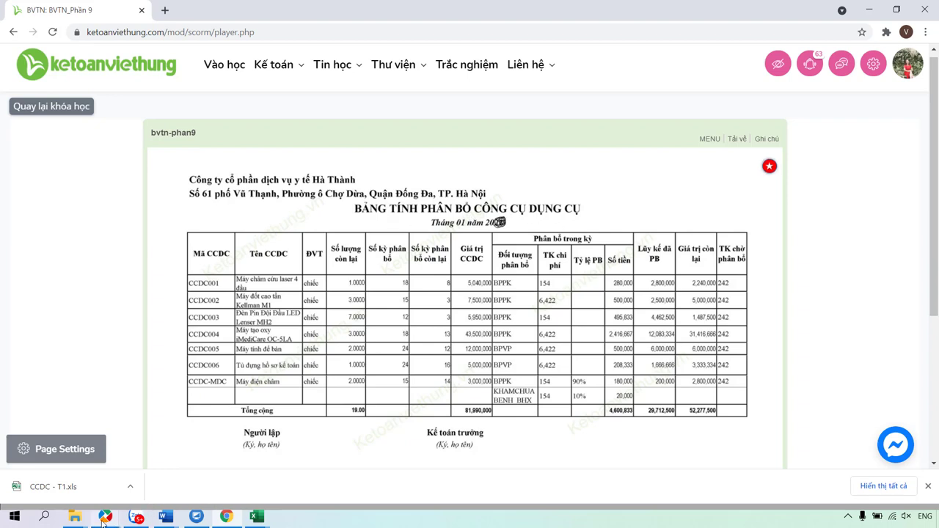
{"action": "left_click", "coordinate": [211, 436]}
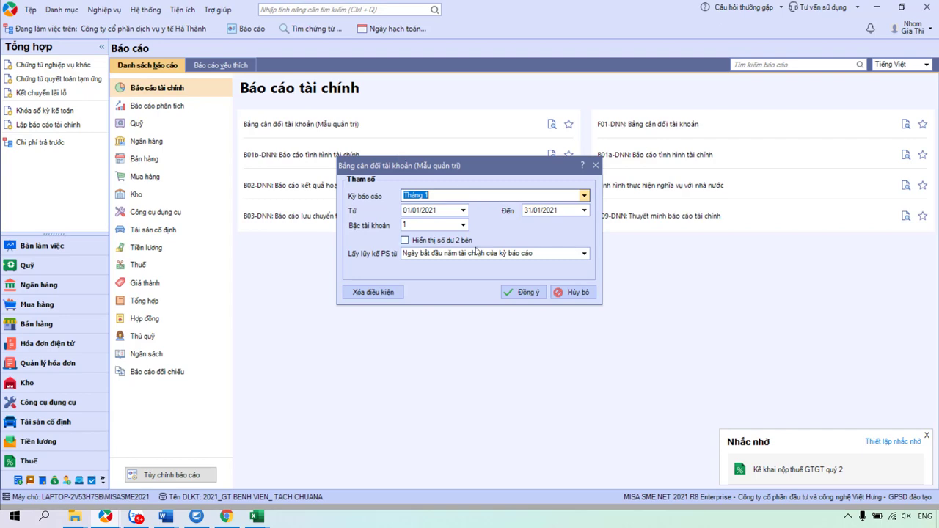
{"action": "left_click", "coordinate": [529, 292]}
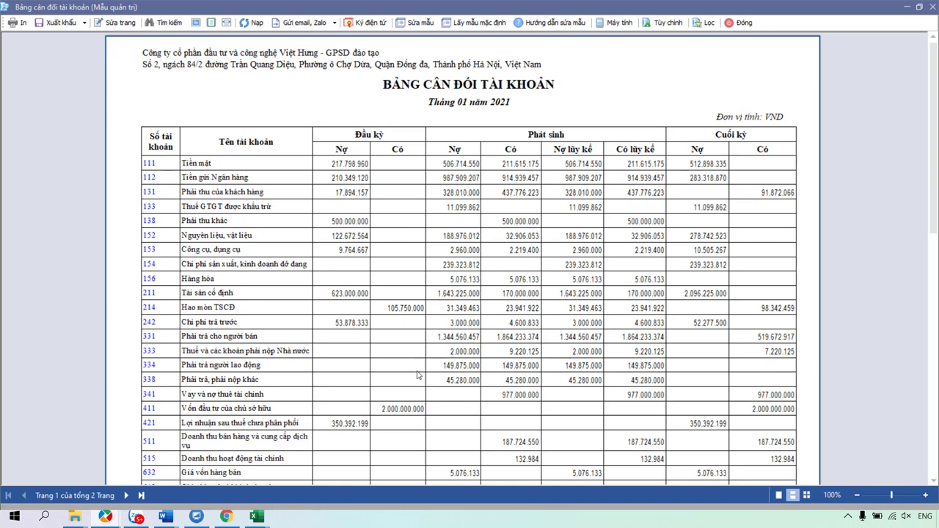
Step: Export the trial balance as the Excel 97-2003 file Bang_can_doi_tai_khoan_(Mau_quan_tri)123 and open the exported workbook
{"action": "left_click", "coordinate": [83, 23]}
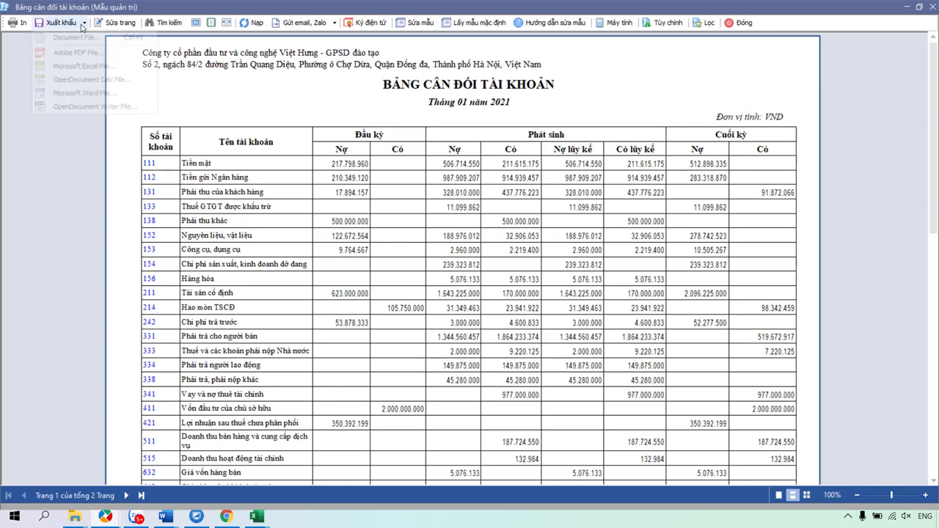
{"action": "left_click", "coordinate": [77, 65]}
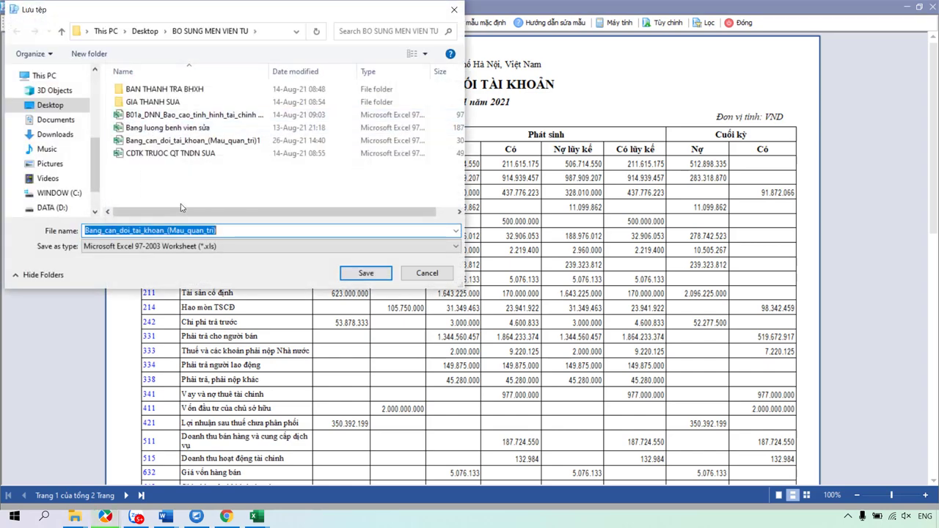
{"action": "left_click", "coordinate": [229, 231]}
{"action": "type", "text": "123"}
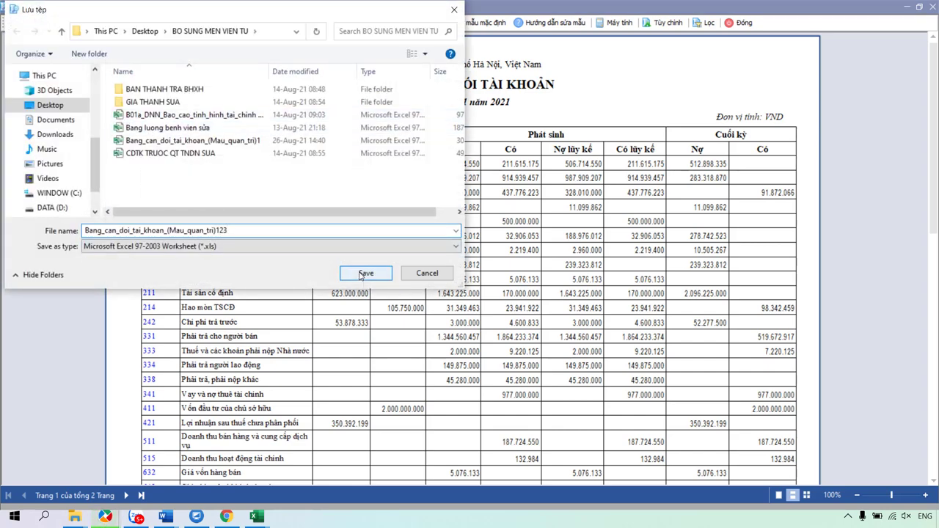
{"action": "left_click", "coordinate": [365, 274]}
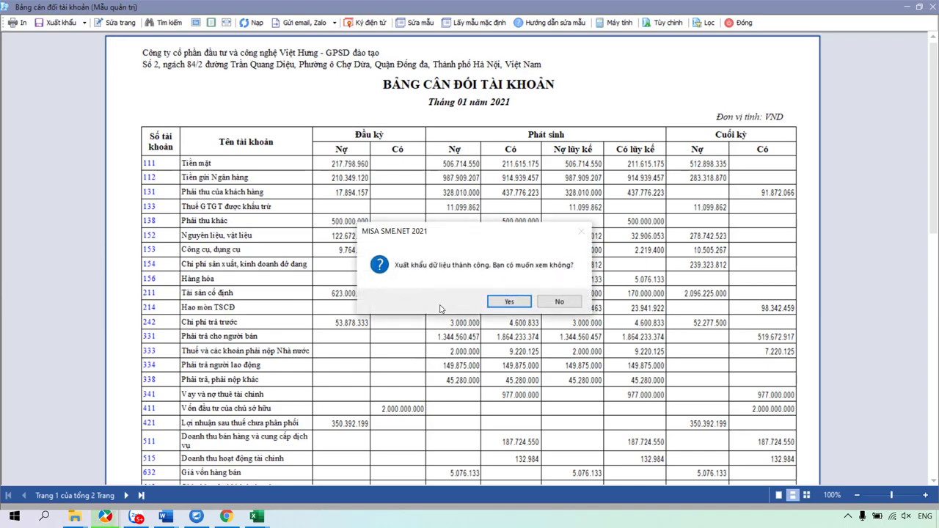
{"action": "left_click", "coordinate": [510, 302]}
Step: Highlight the closing debit balance of account 242 (Chi phí trả trước) in yellow in the exported trial balance
{"action": "scroll", "coordinate": [81, 372], "scroll_direction": "down", "scroll_amount": 3}
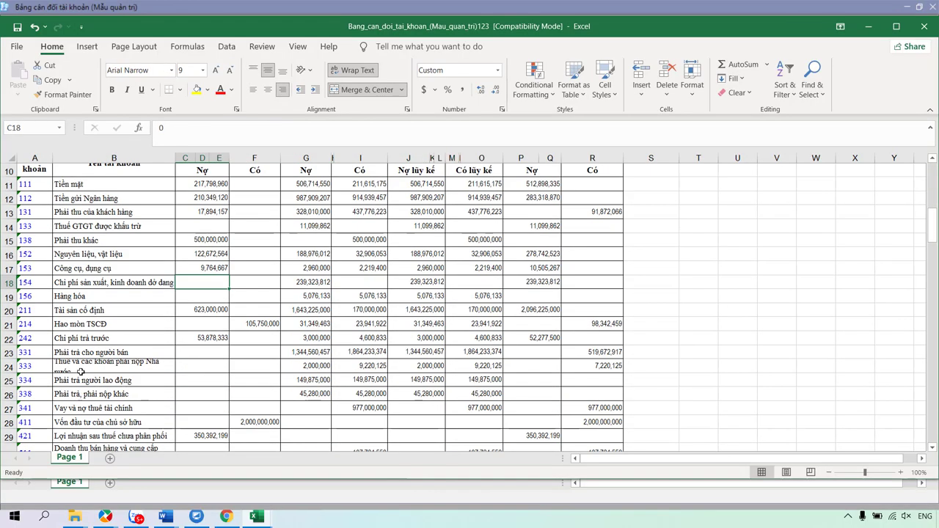
{"action": "left_click", "coordinate": [9, 337]}
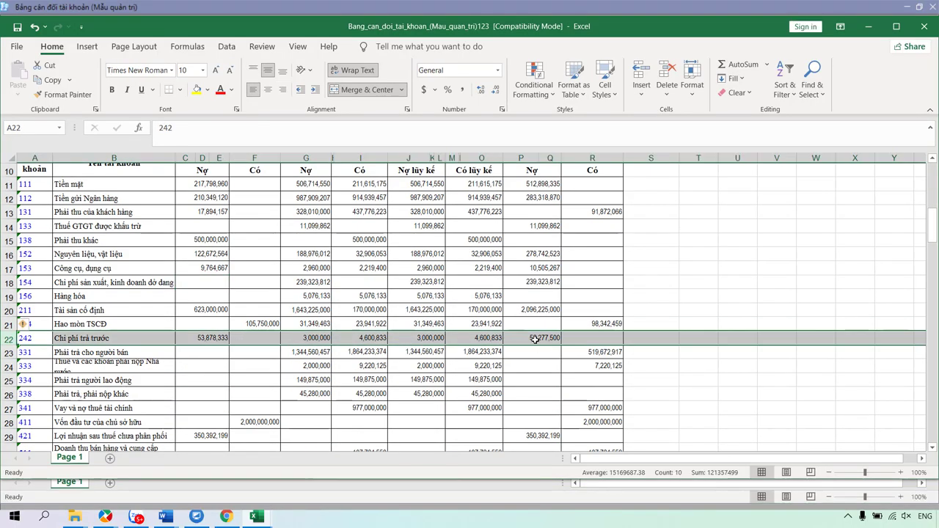
{"action": "left_click", "coordinate": [535, 338]}
{"action": "left_click", "coordinate": [196, 88]}
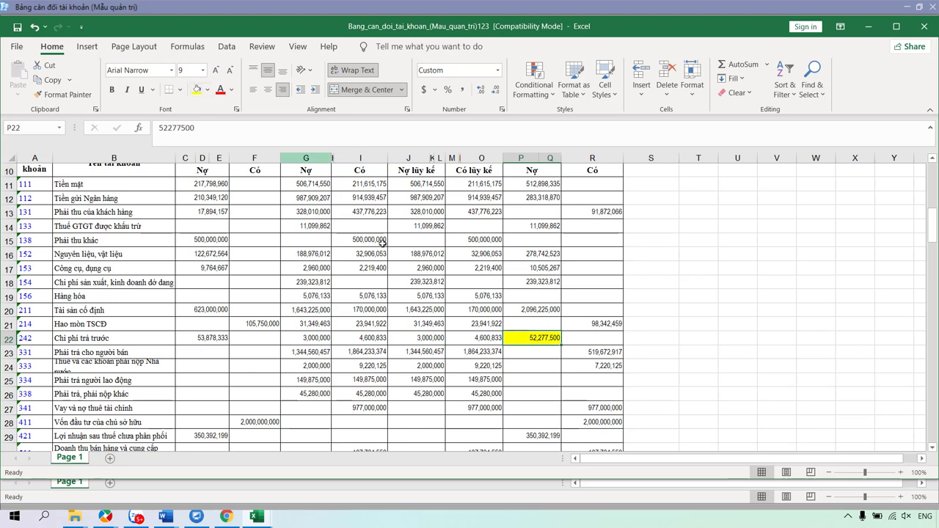
{"action": "left_click", "coordinate": [6, 338]}
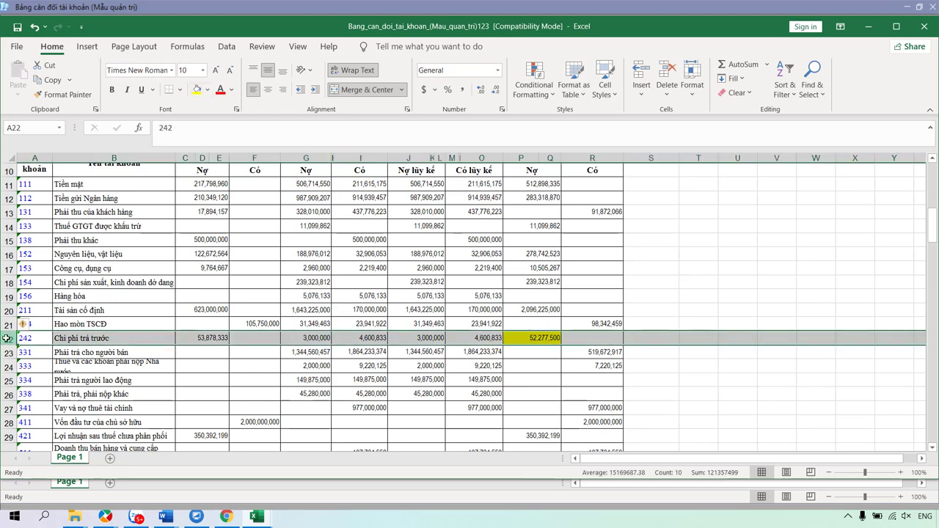
{"action": "left_click", "coordinate": [543, 338]}
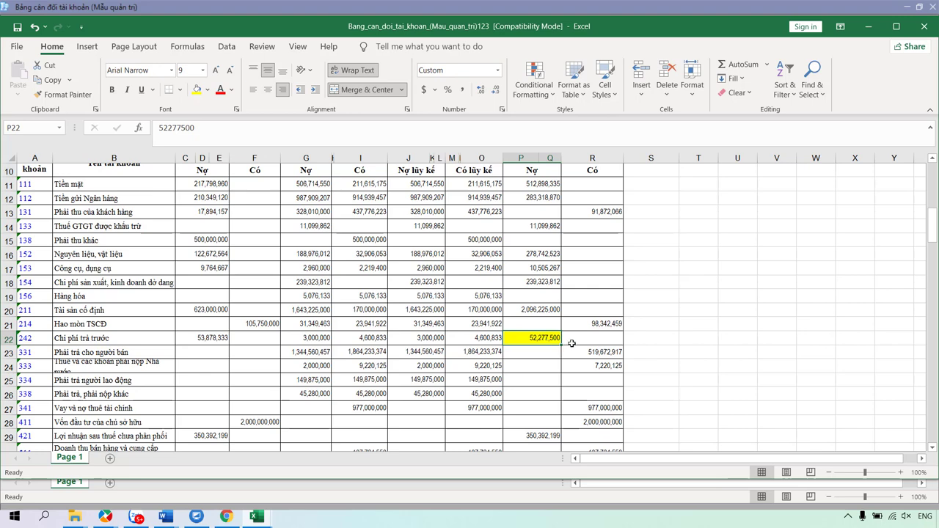
{"action": "left_click", "coordinate": [643, 340]}
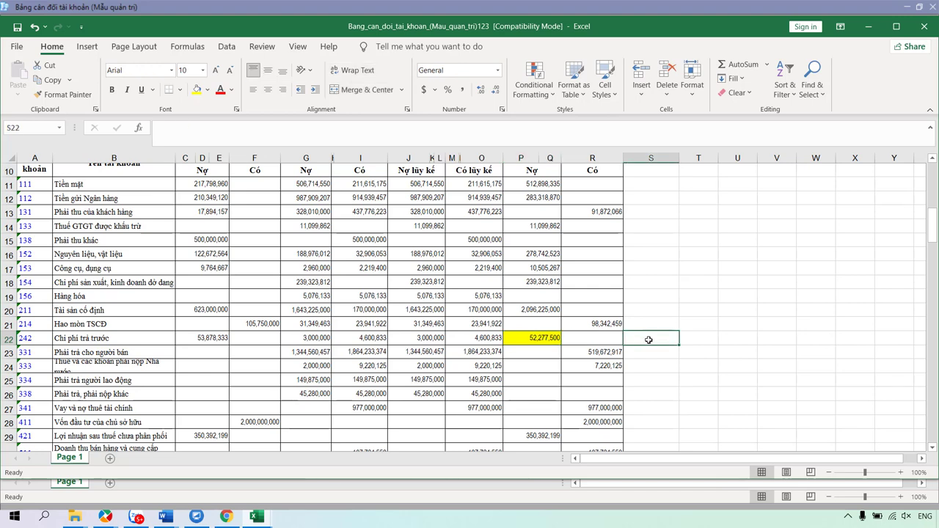
Step: Return to MISA, close the trial balance and generate the Bảng tính phân bổ công cụ dụng cụ report for Tháng 1
{"action": "left_click", "coordinate": [105, 516]}
{"action": "left_click", "coordinate": [290, 463]}
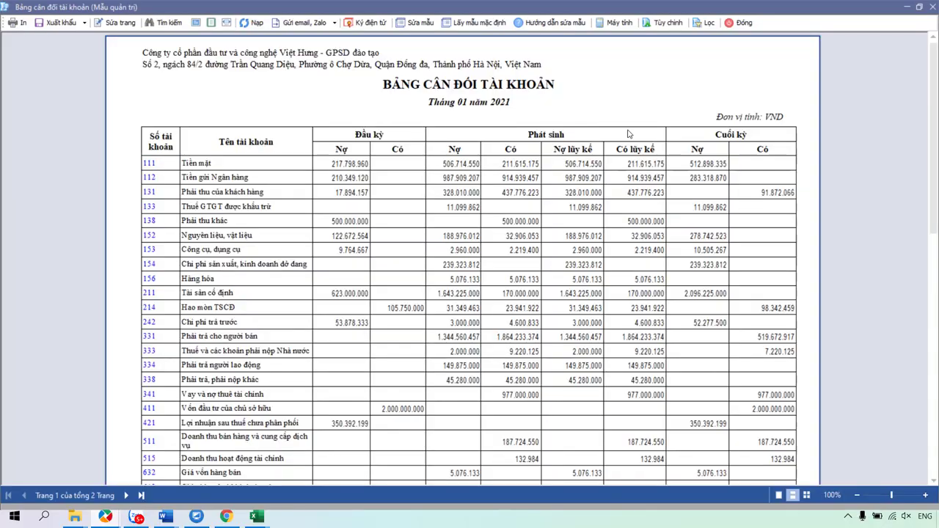
{"action": "left_click", "coordinate": [740, 24]}
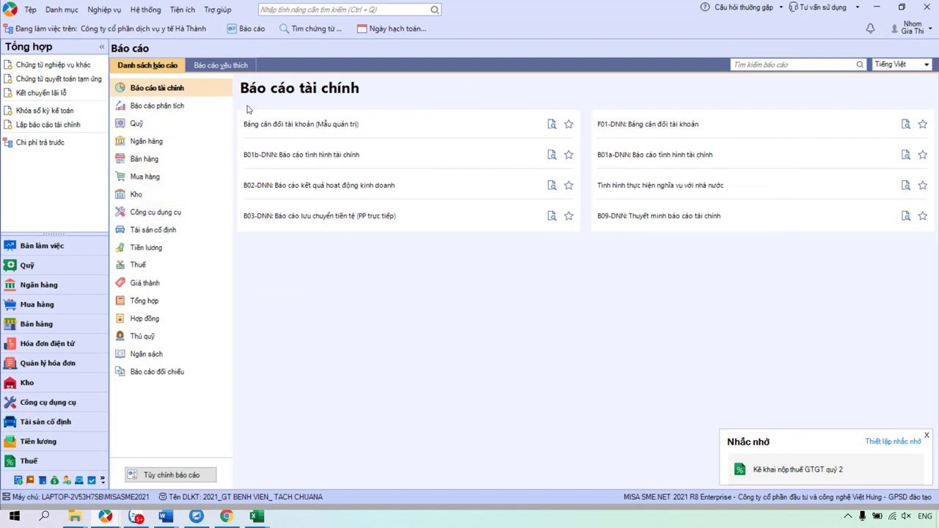
{"action": "left_click", "coordinate": [152, 211]}
{"action": "left_click", "coordinate": [324, 124]}
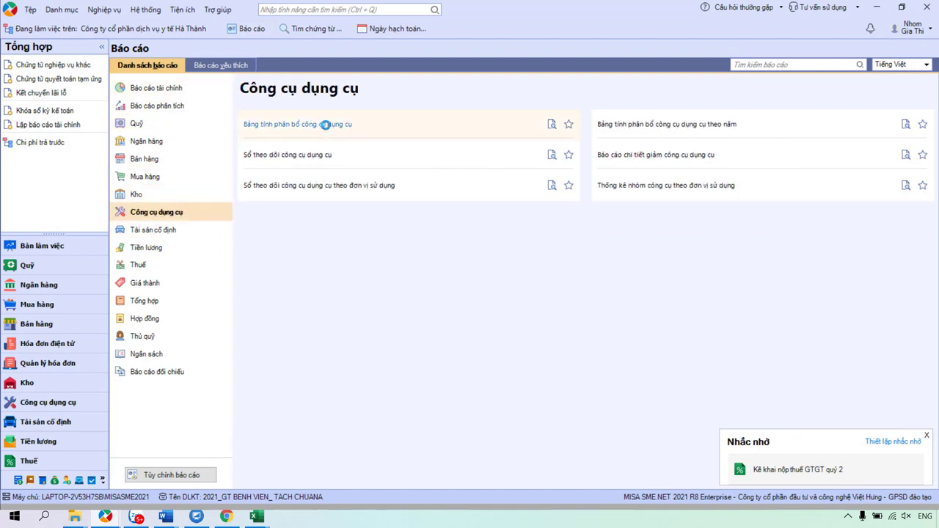
{"action": "type", "text": "1"}
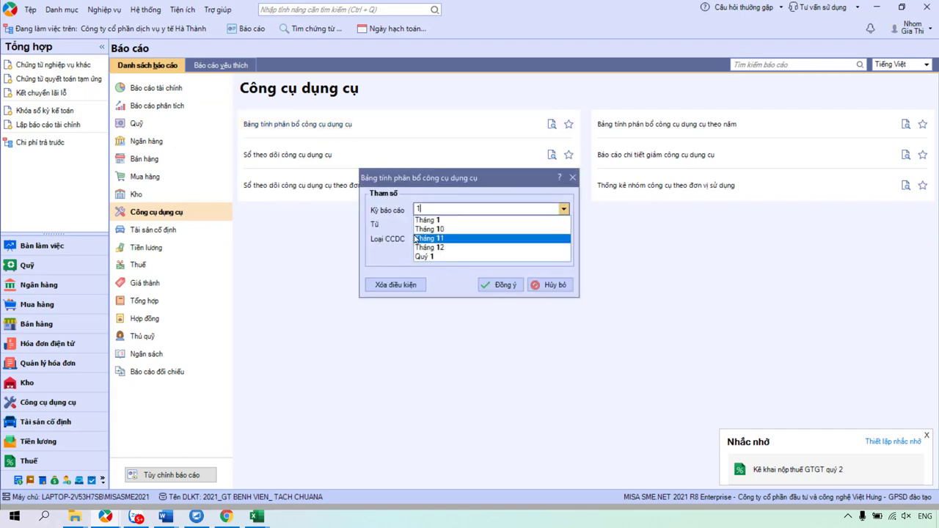
{"action": "key", "text": "Return"}
{"action": "left_click", "coordinate": [514, 288]}
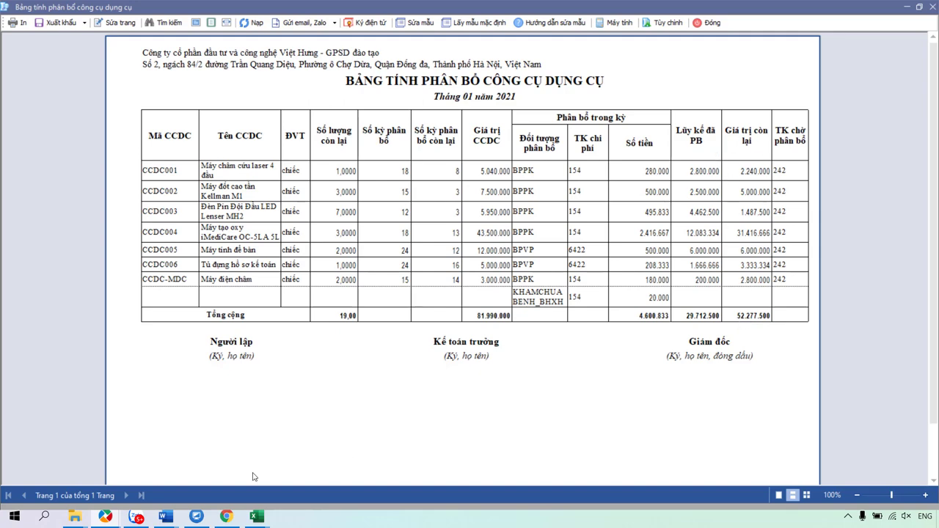
Step: Check the sample allocation table in the browser against the account 242 row and closing debit balance in the exported workbook
{"action": "left_click", "coordinate": [223, 518]}
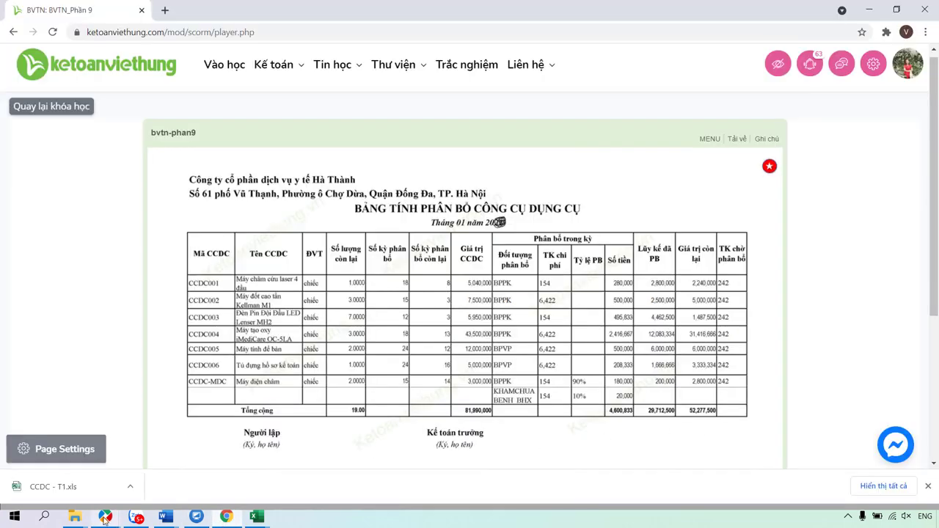
{"action": "mouse_move", "coordinate": [253, 519]}
{"action": "left_click", "coordinate": [595, 463]}
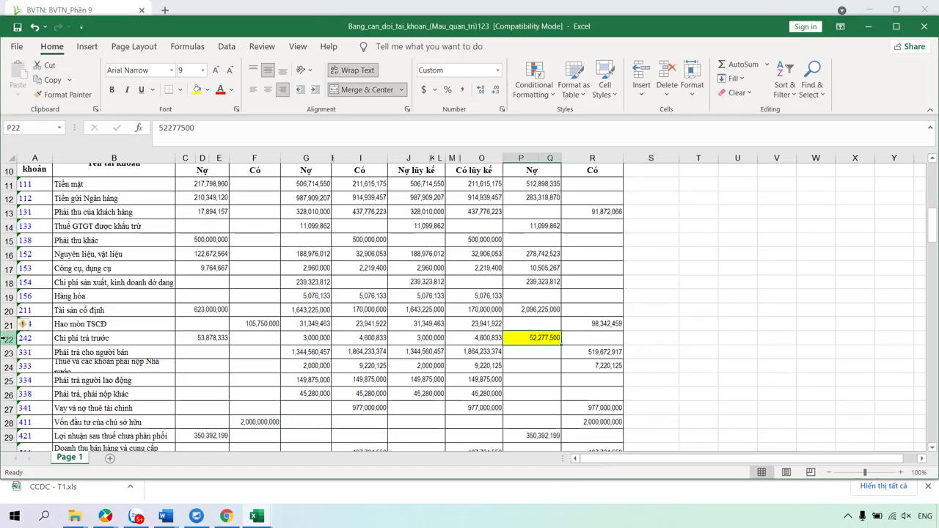
{"action": "left_click", "coordinate": [9, 337]}
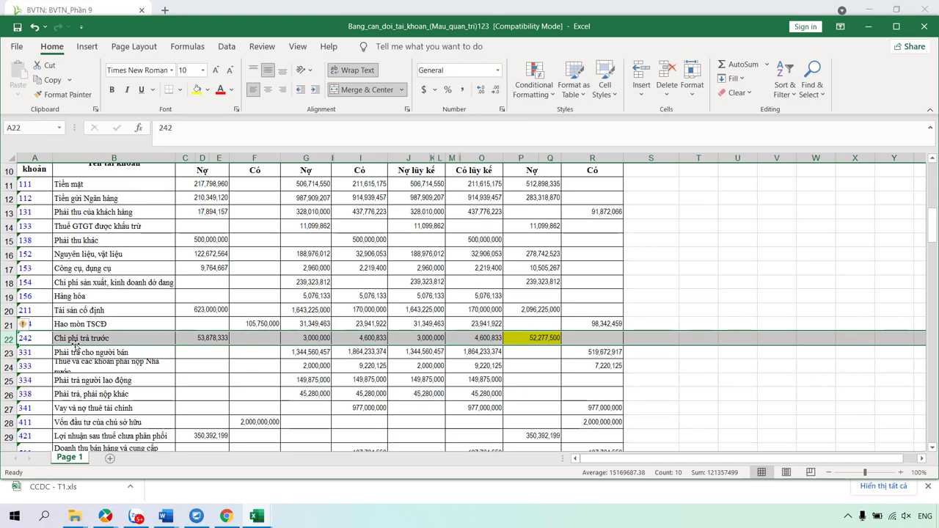
{"action": "left_click", "coordinate": [541, 338]}
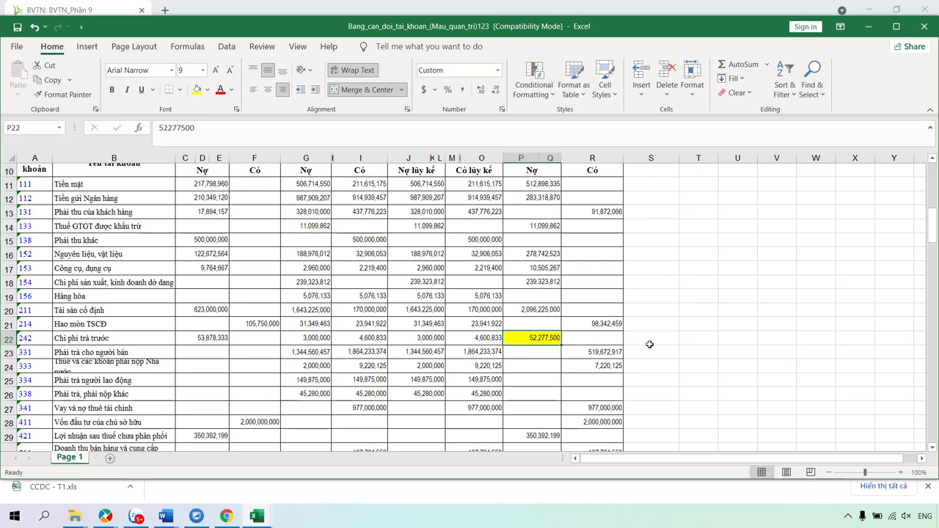
Step: Compare MISA's Bảng tính phân bổ công cụ dụng cụ report with the sample allocation table in the browser
{"action": "left_click", "coordinate": [105, 518]}
{"action": "left_click", "coordinate": [328, 465]}
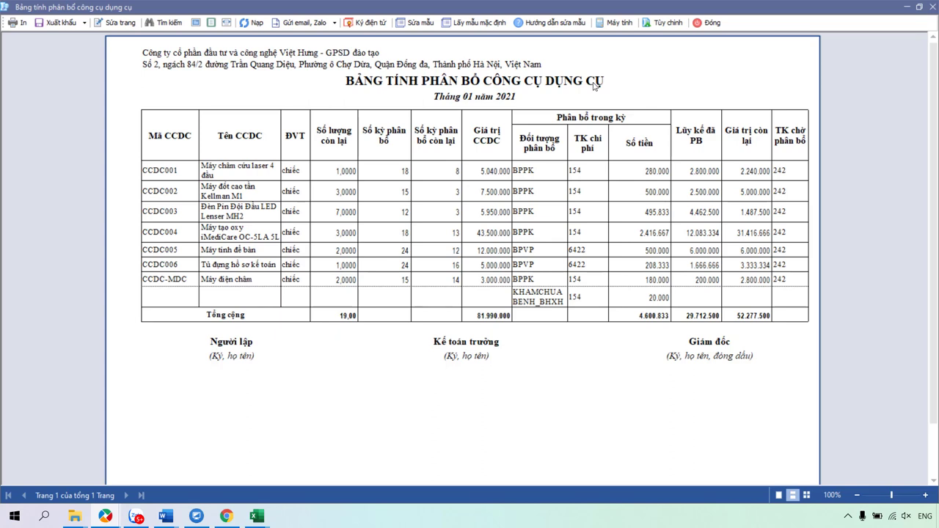
{"action": "left_click", "coordinate": [235, 511]}
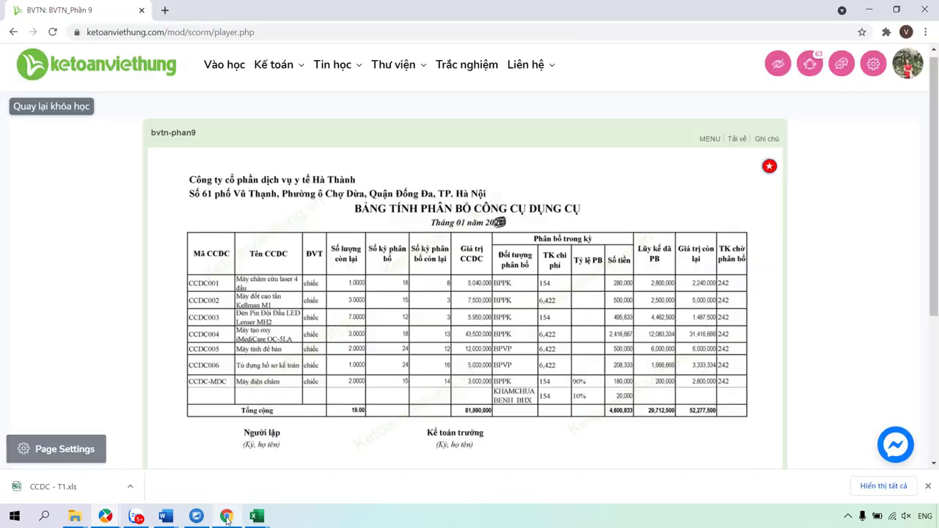